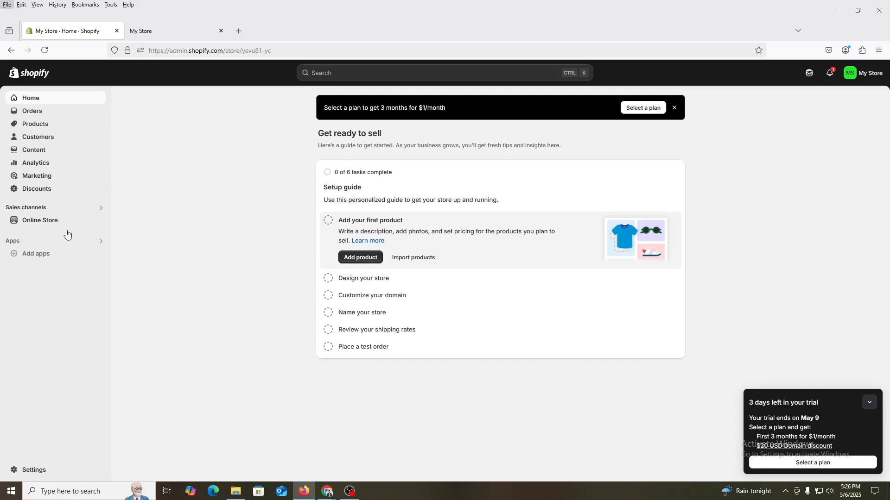
Step: Preview the online store's home page down to its featured products and return to the store admin
key("alt")
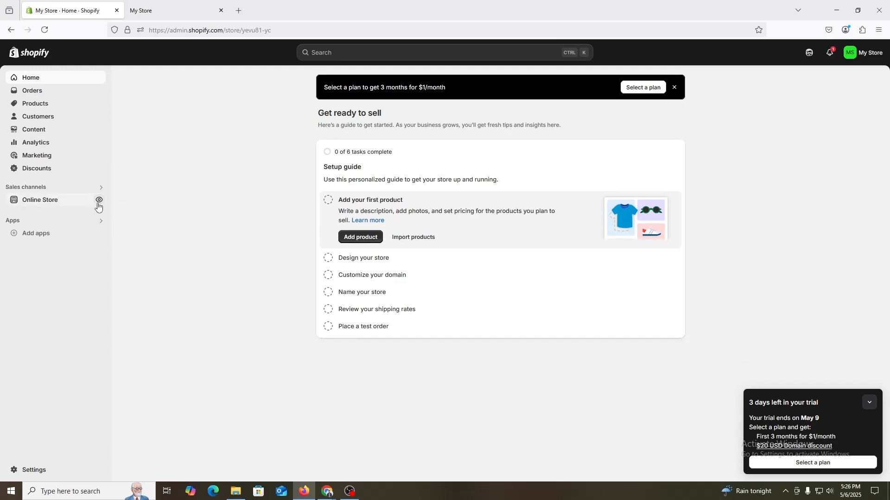
left_click(99, 201)
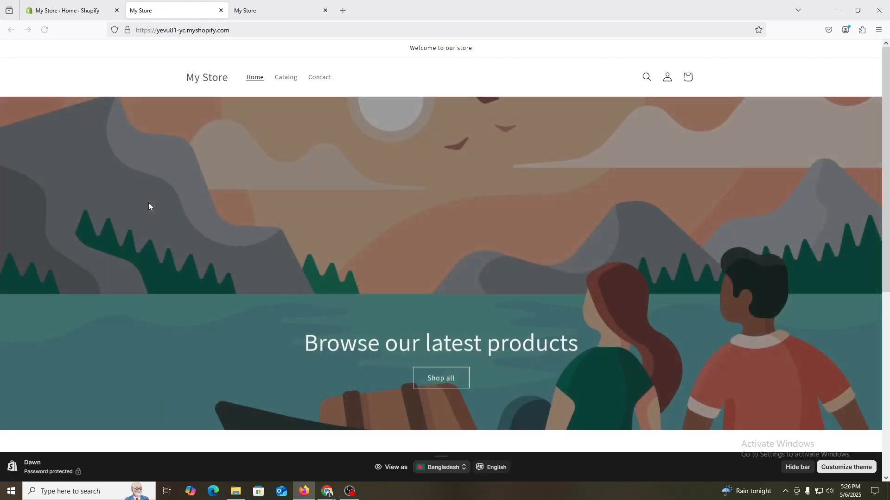
scroll(242, 214, "down", 5)
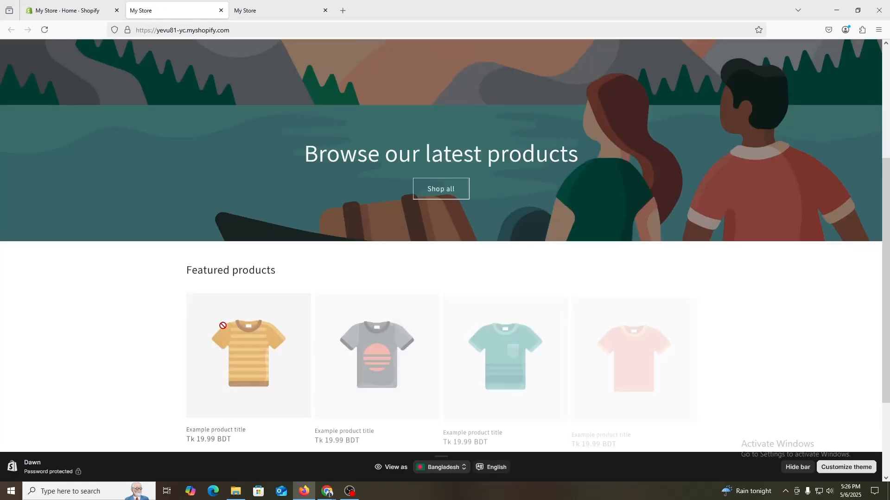
scroll(456, 262, "up", 6)
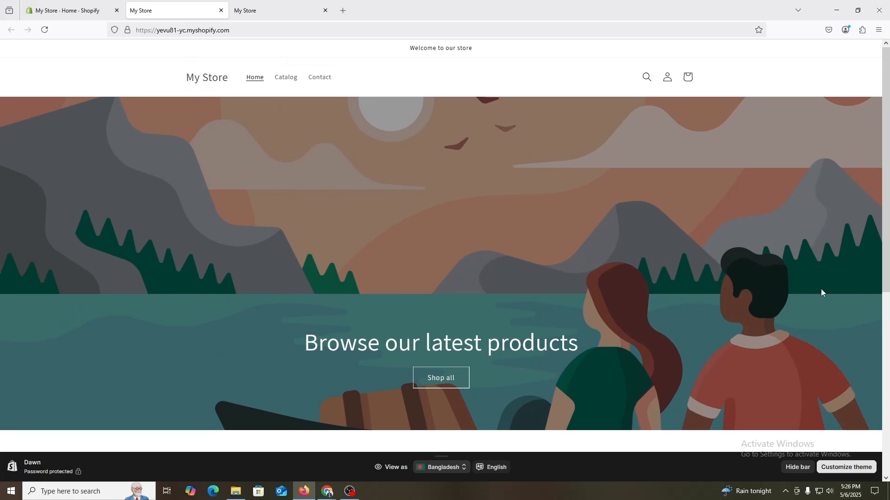
left_click(70, 10)
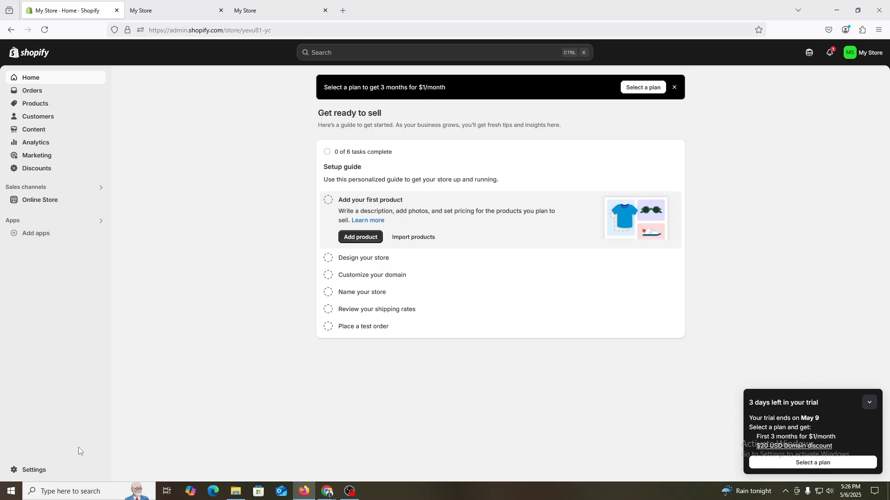
Step: Open the store settings, look over the General page, and go to the Payments settings
left_click(45, 472)
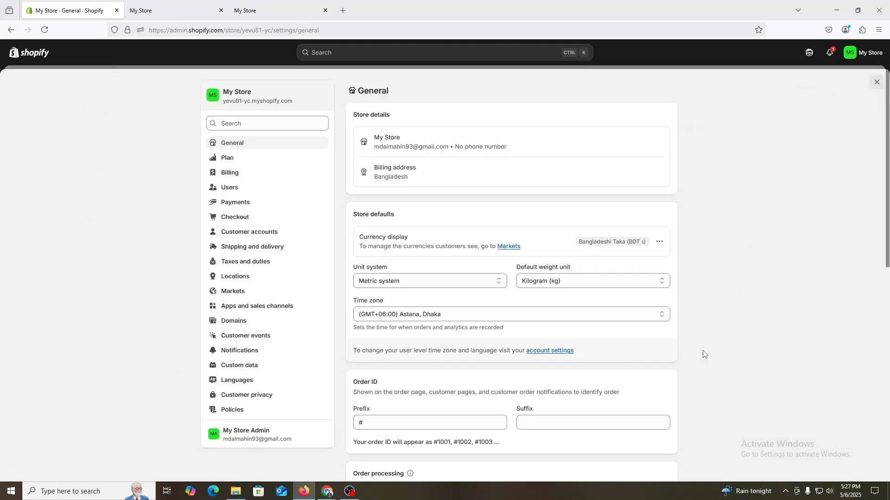
scroll(635, 411, "down", 5)
scroll(608, 397, "up", 5)
left_click(598, 419)
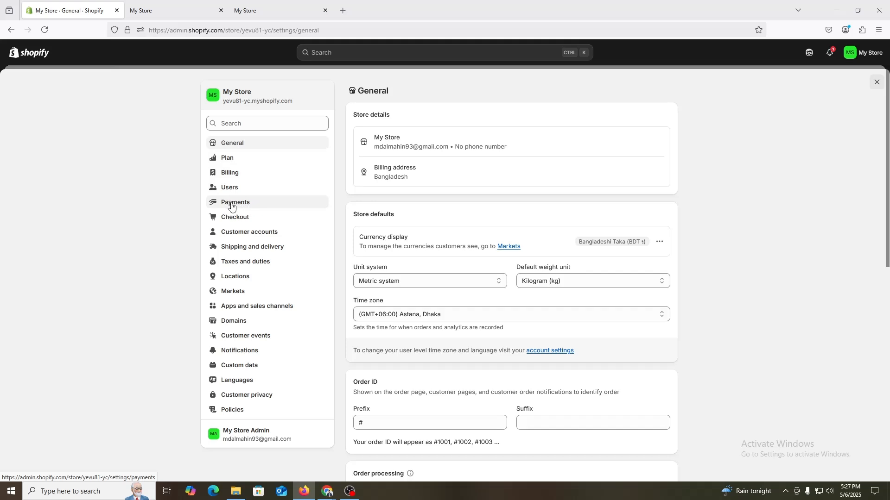
left_click(232, 206)
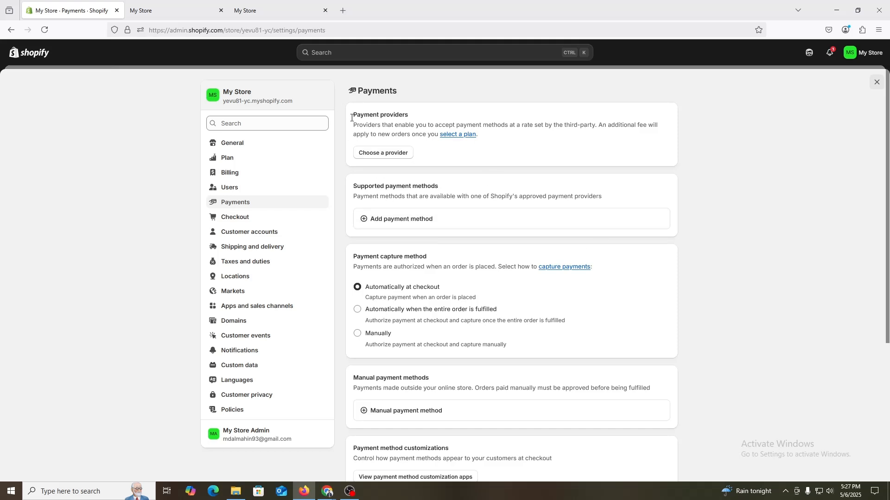
Step: Review the Payments page sections on providers, supported methods, payment capture and manual payment methods
left_click_drag(357, 116, 414, 122)
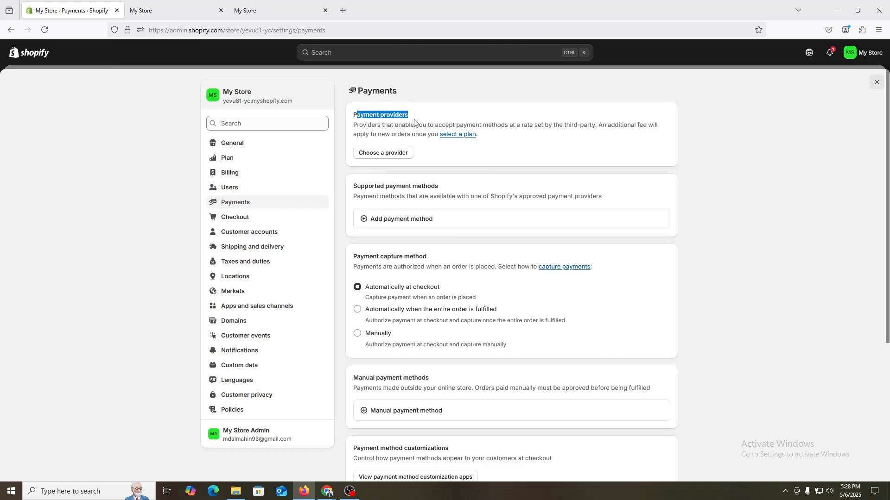
left_click_drag(353, 125, 427, 136)
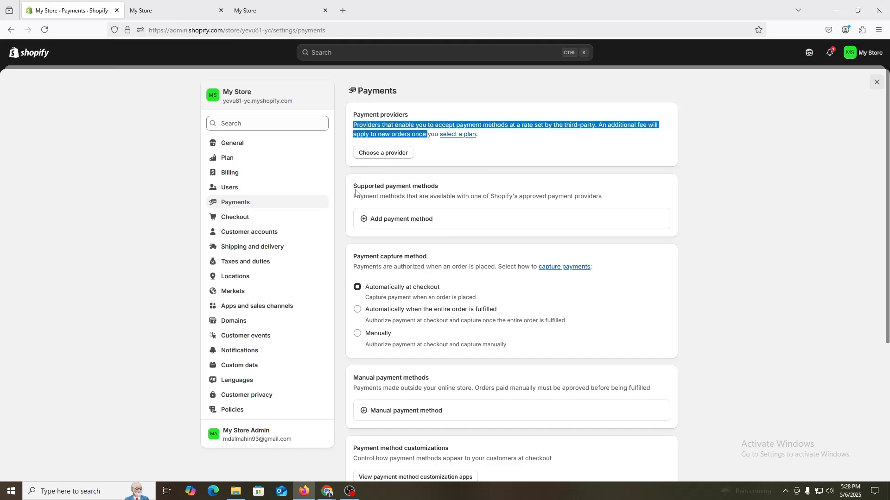
left_click_drag(354, 186, 437, 185)
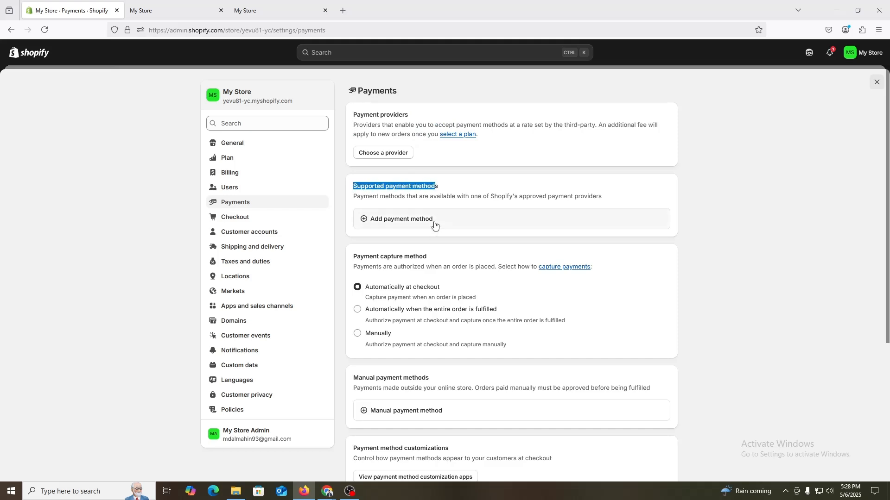
left_click_drag(354, 256, 423, 258)
scroll(461, 282, "down", 2)
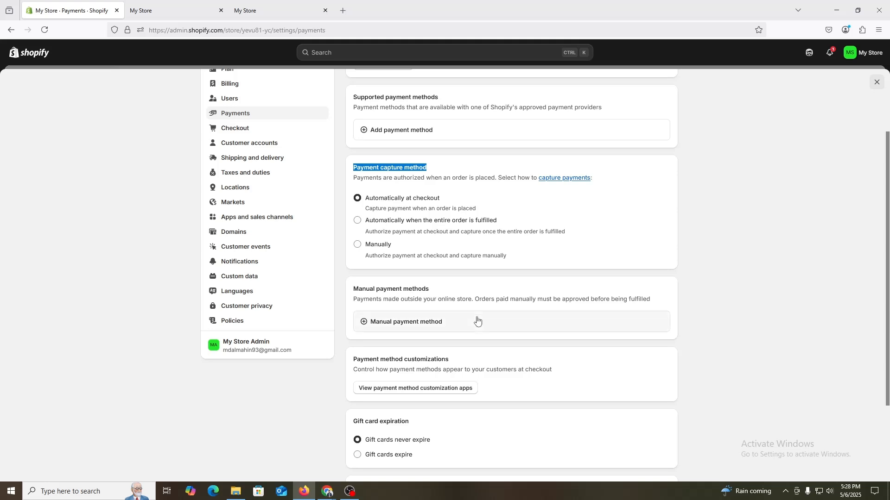
scroll(476, 318, "down", 3)
scroll(518, 375, "up", 5)
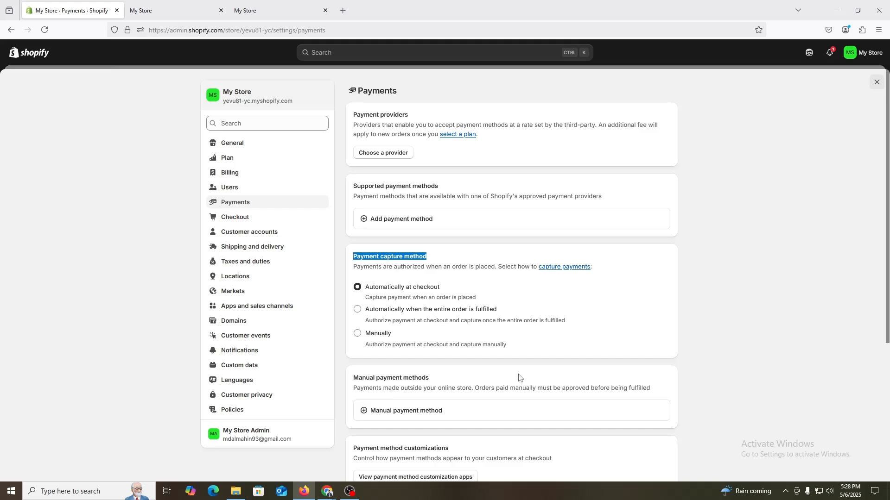
scroll(514, 364, "down", 3)
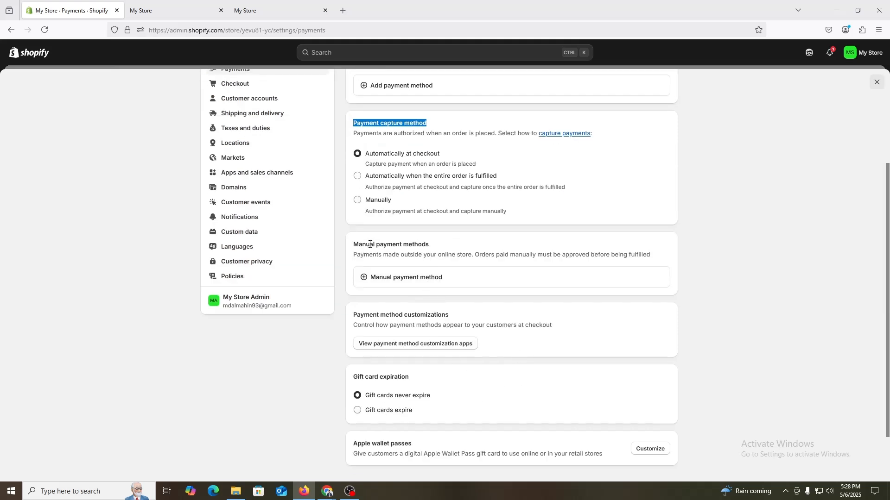
left_click(358, 244)
left_click_drag(358, 244, 435, 246)
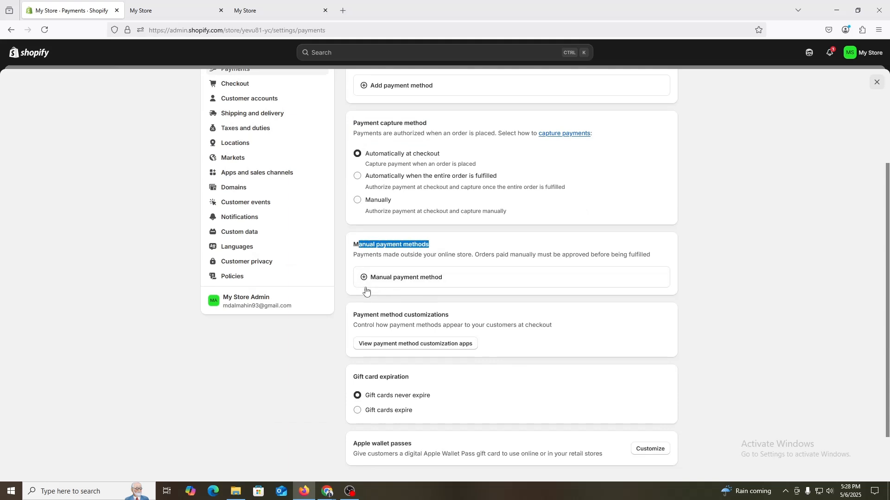
Step: Activate Cash on Delivery (COD) as a manual payment method with additional details "Cash On Delivery" and payment instructions "Demo"
left_click(389, 278)
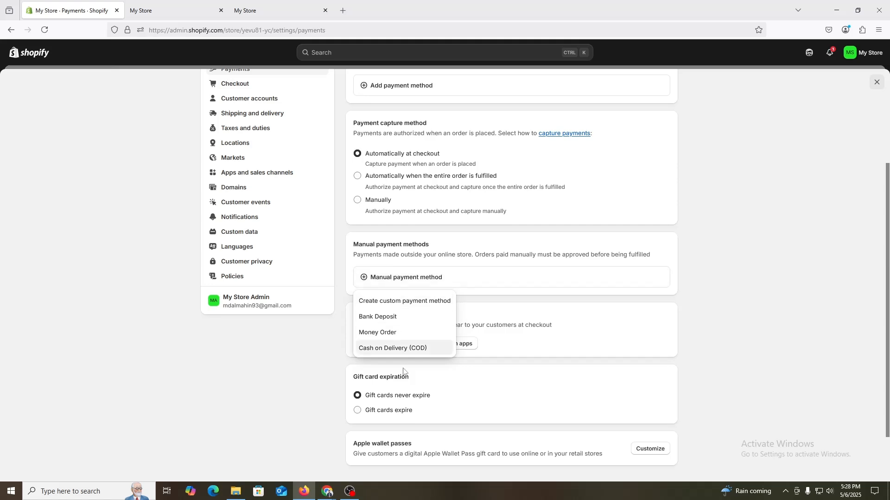
left_click(383, 353)
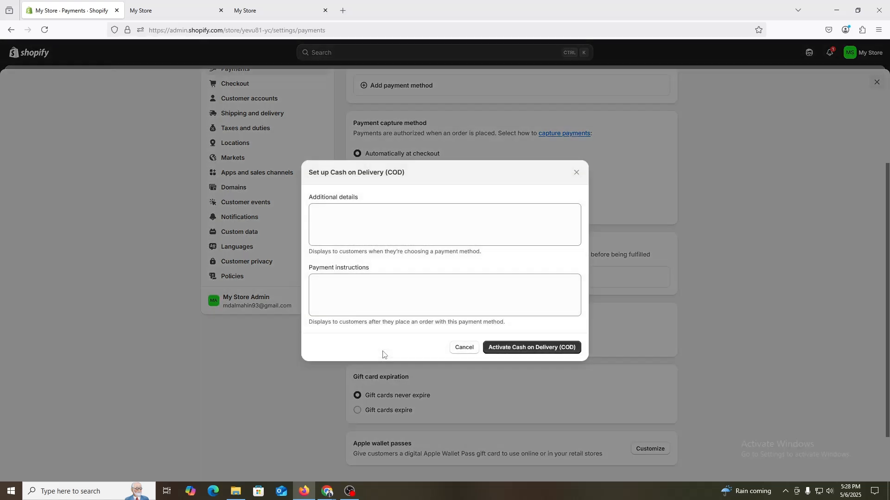
left_click(367, 227)
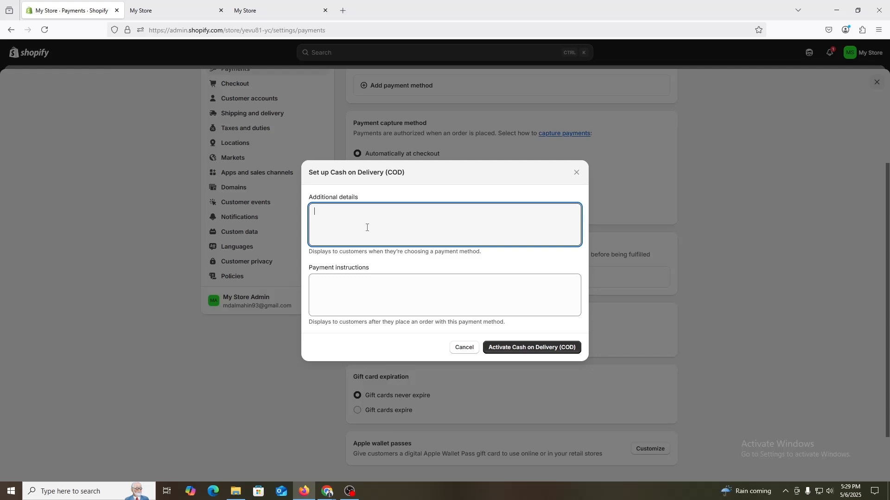
type("Cash On Delivery")
left_click(347, 285)
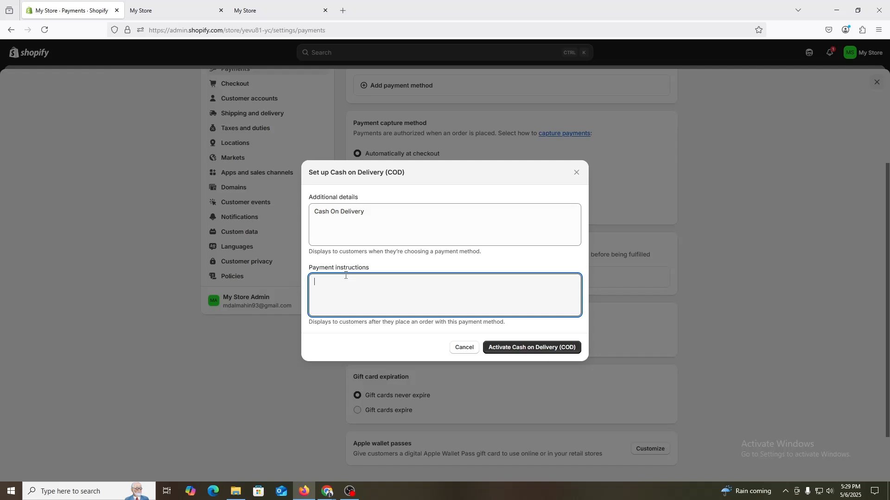
type("Demo")
left_click(522, 353)
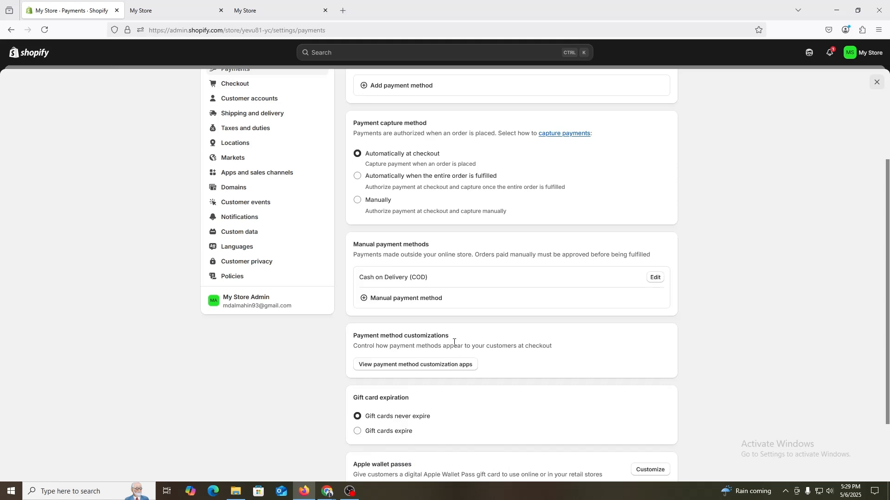
Step: Inspect the setup forms for the Bank Deposit and Money Order manual payment methods, closing each without activating it
left_click(447, 304)
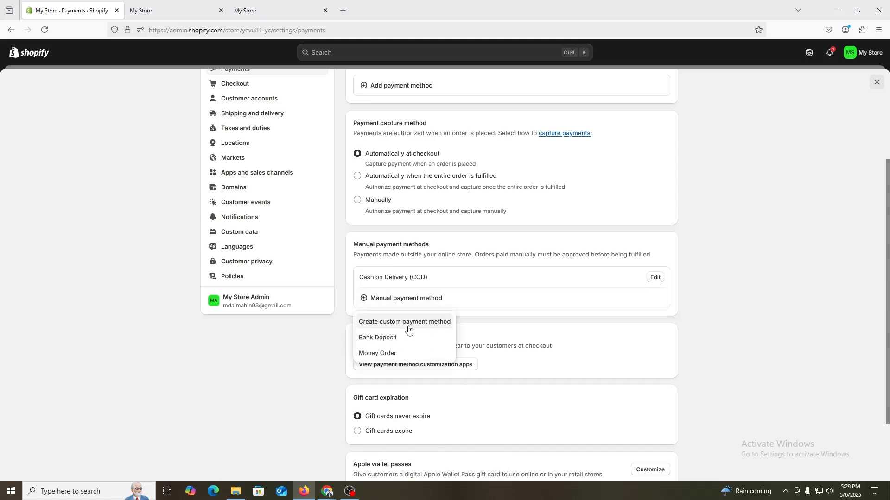
left_click(390, 340)
left_click(364, 234)
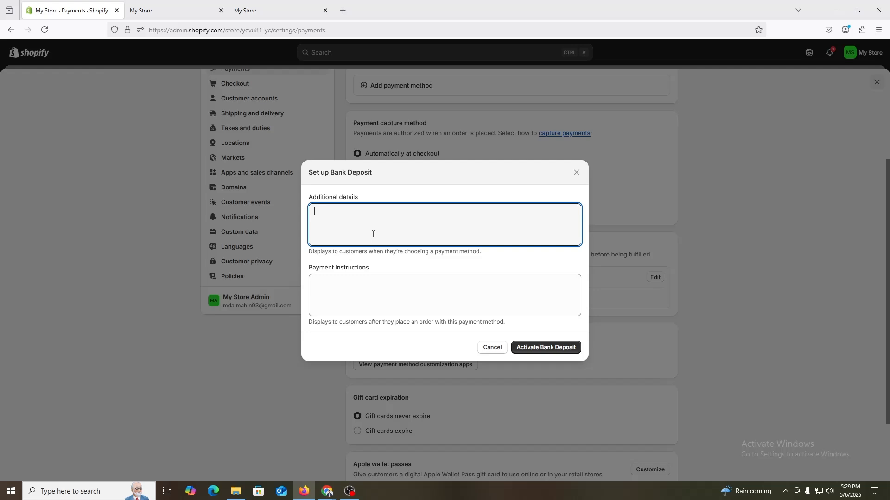
left_click(577, 173)
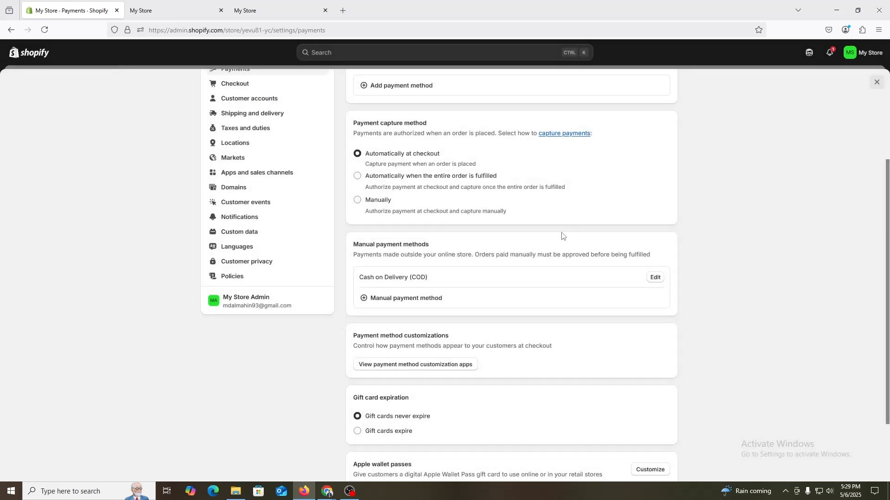
left_click(388, 293)
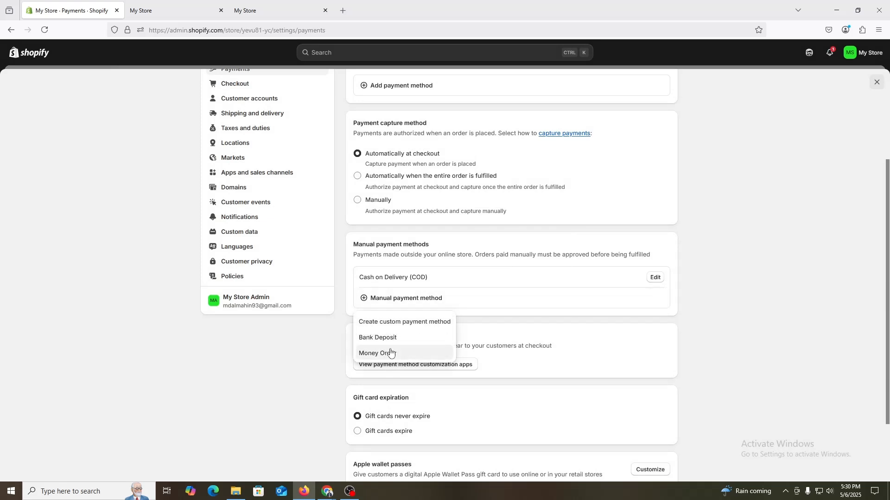
left_click(390, 351)
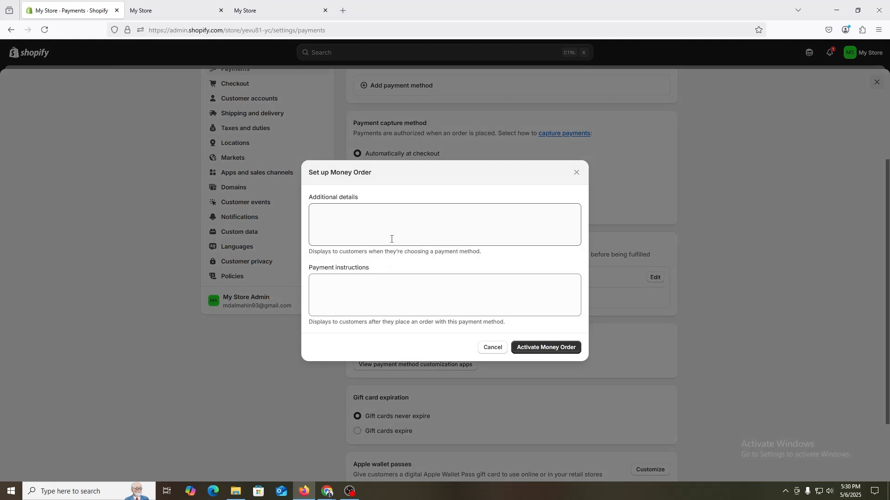
left_click(392, 221)
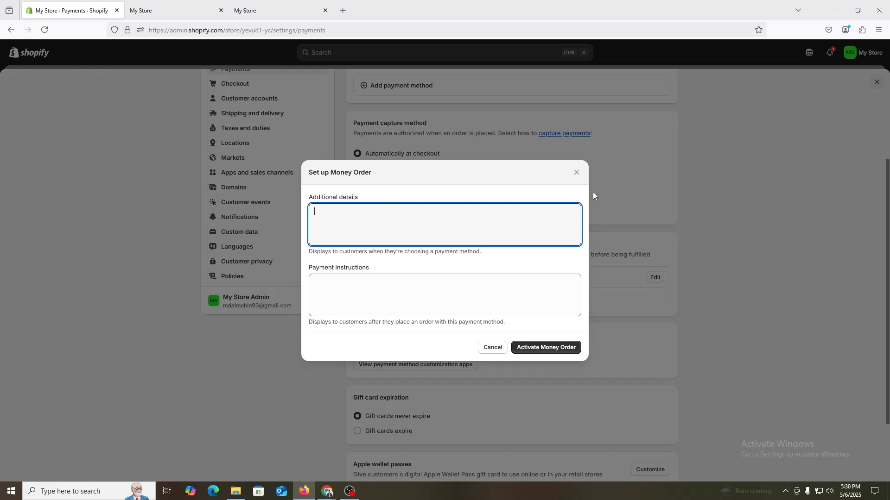
left_click(577, 173)
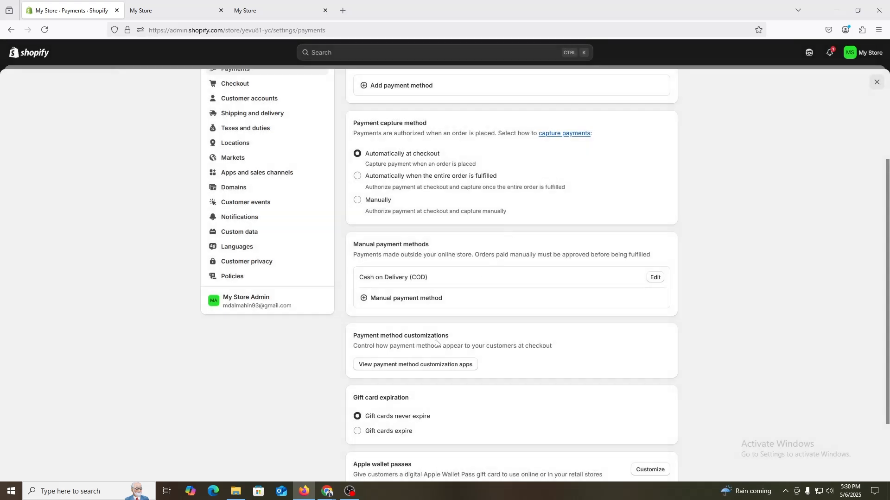
Step: Try the Manually option for the payment capture method and restore Automatically at checkout
scroll(452, 343, "up", 2)
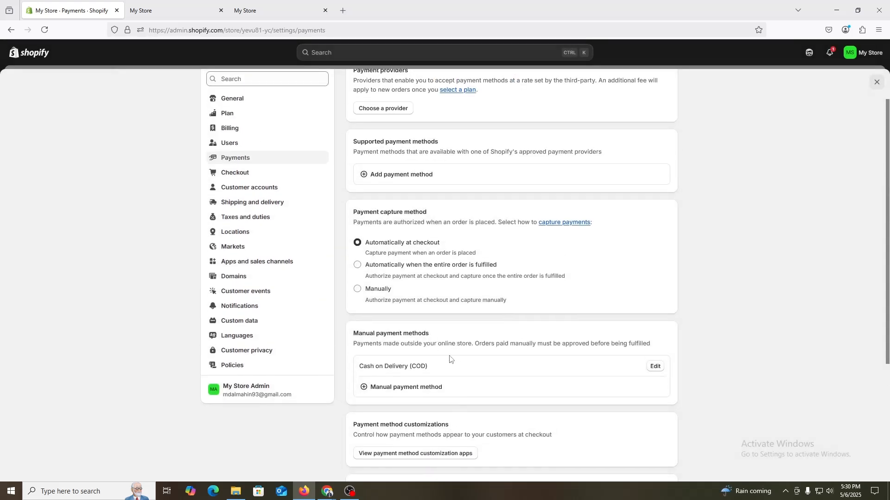
left_click_drag(369, 213, 417, 213)
left_click(419, 238)
scroll(445, 226, "up", 1)
left_click(364, 329)
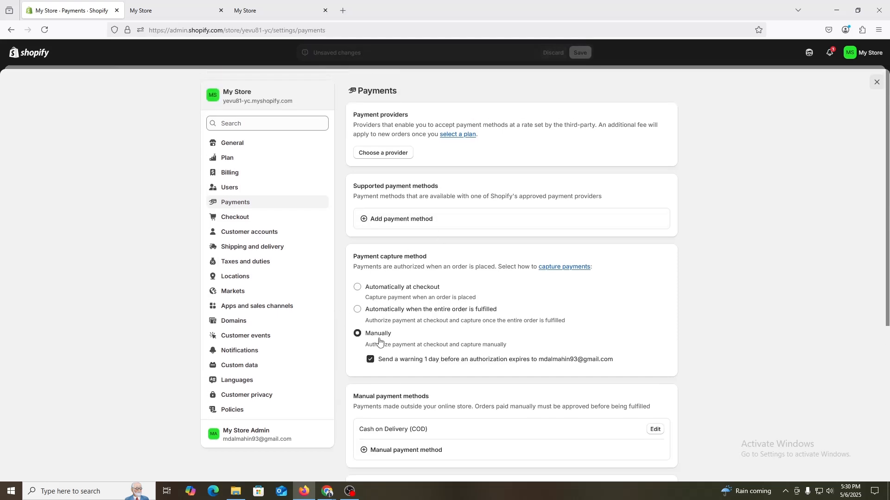
scroll(491, 334, "down", 1)
left_click(382, 243)
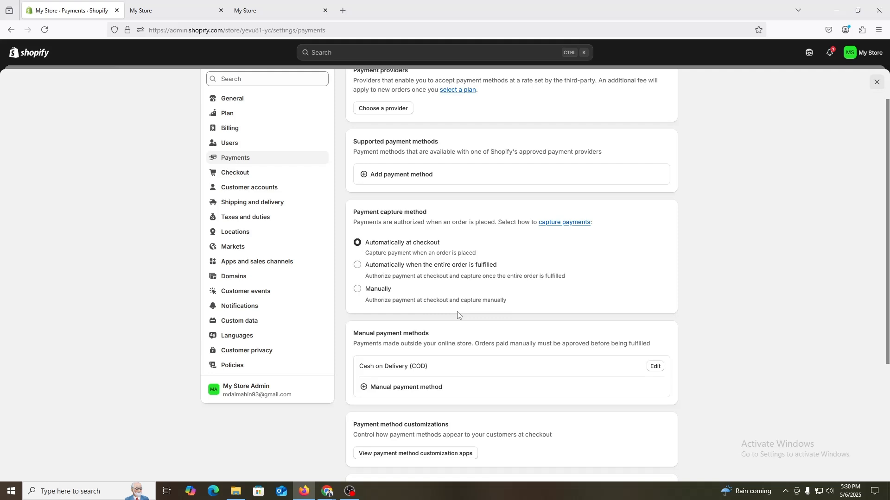
Step: Start adding a supported payment method and search by provider for "master card"
scroll(464, 319, "up", 1)
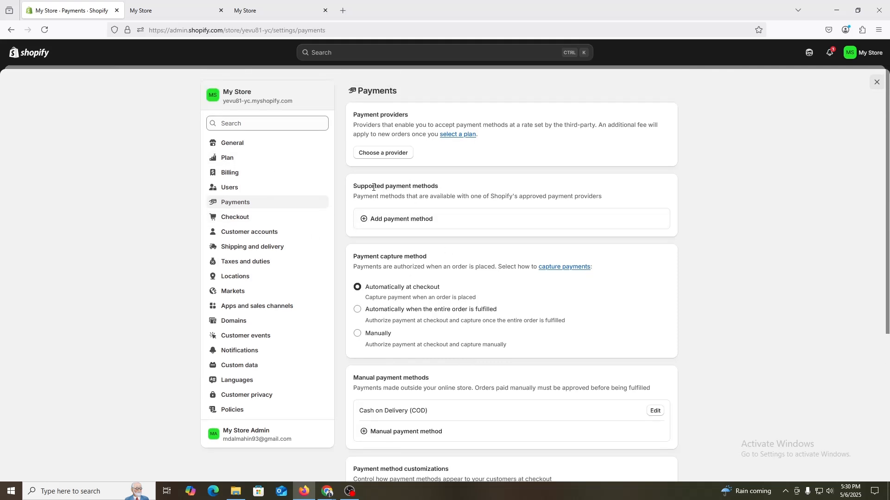
left_click_drag(373, 187, 437, 196)
left_click(433, 182)
left_click(387, 223)
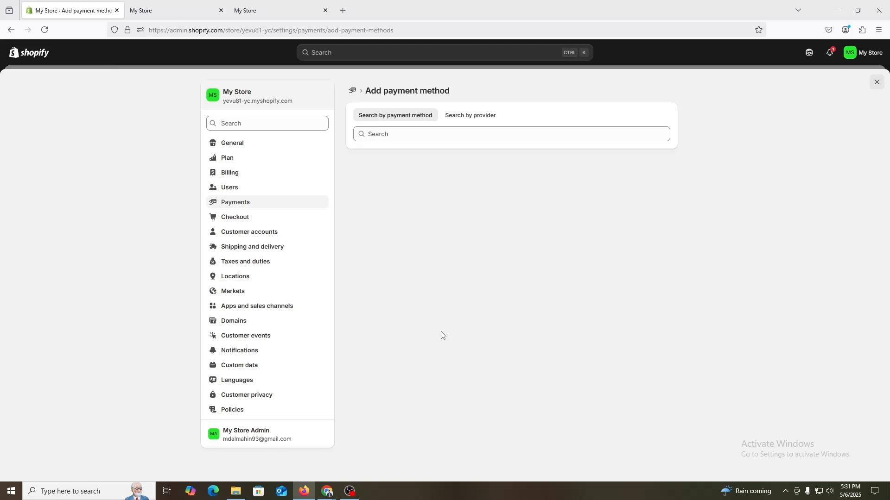
left_click(485, 120)
left_click(470, 135)
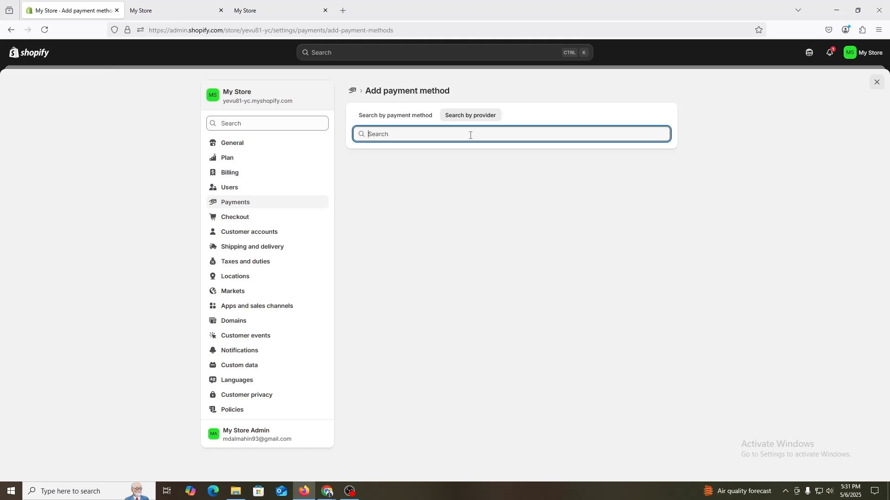
type("master")
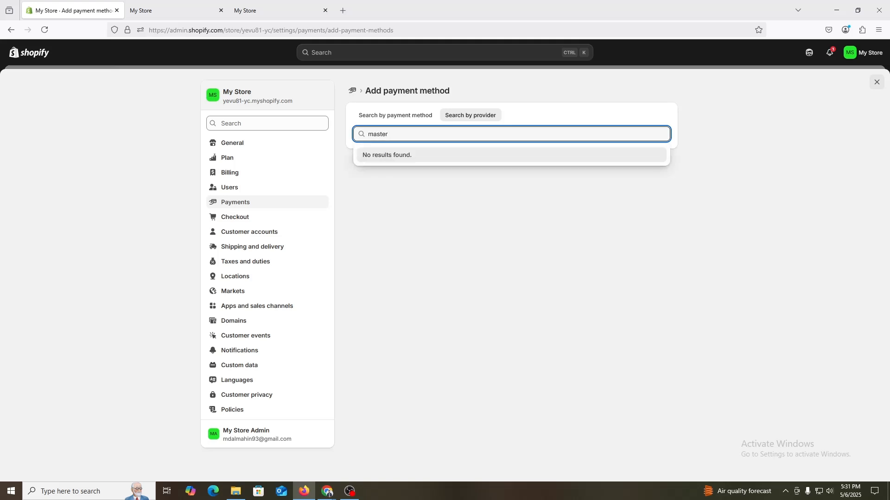
type(" card")
Step: Clear the provider search and search for "visa" instead
left_click(391, 137)
key("BackSpace")
key("ctrl+a")
key("BackSpace")
type("visa")
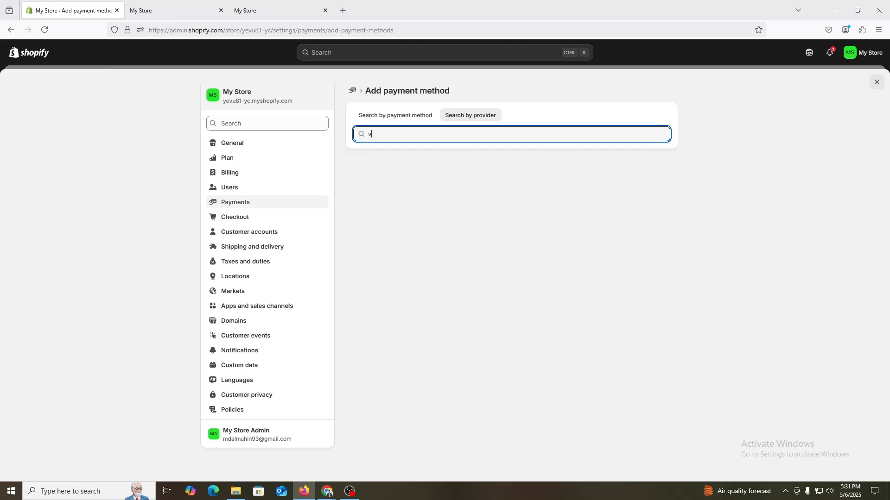
Step: Shorten the provider search to "v" and install the 2 Advanced Credit/Debit Card - UseePay app from the suggestions
key("BackSpace")
key("BackSpace")
key("BackSpace")
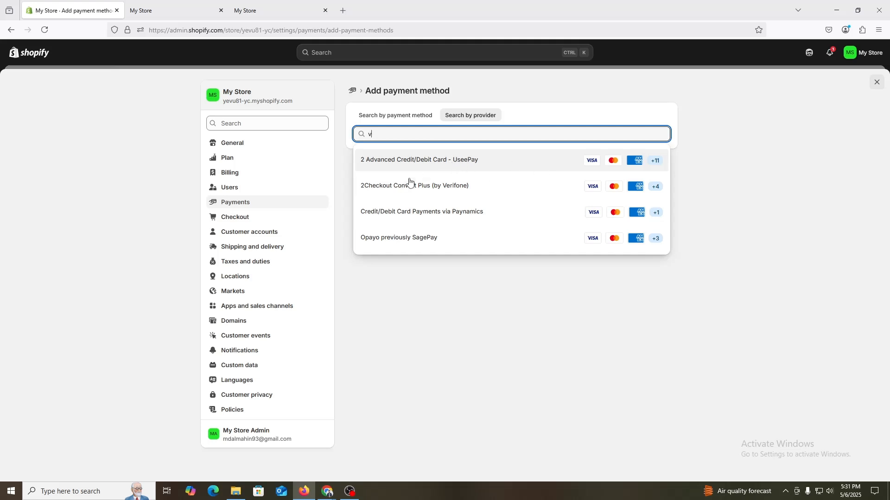
left_click(470, 161)
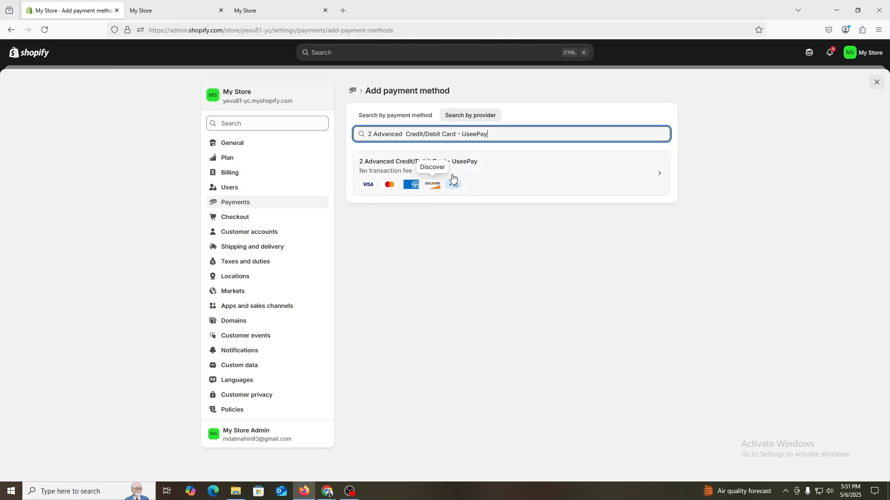
left_click(656, 173)
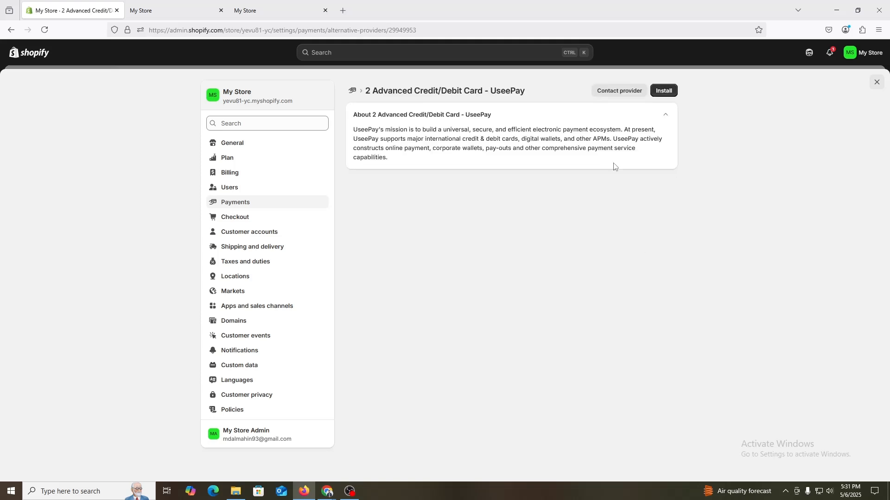
left_click(664, 91)
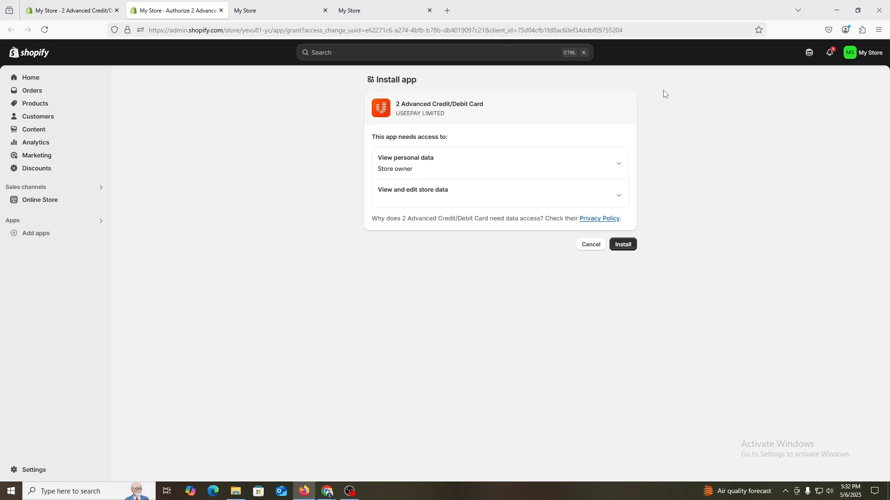
left_click(626, 246)
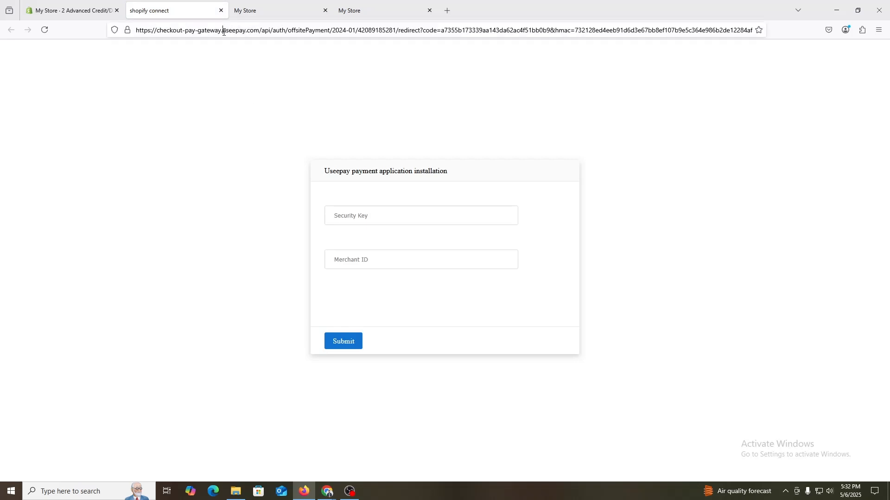
Step: Open useepay.com in a new tab using the domain from the installation page's address, and return to the Useepay installation form
left_click_drag(224, 31, 259, 31)
key("ctrl+c")
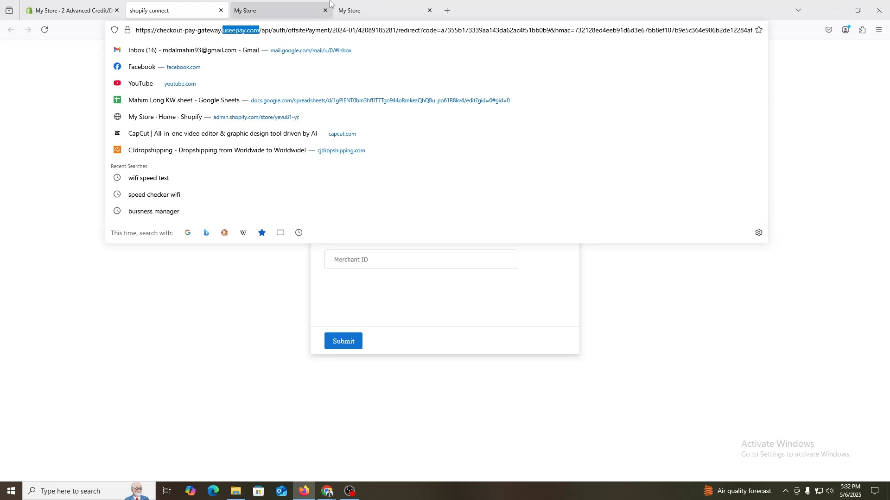
left_click(447, 10)
key("ctrl+v")
key("Return")
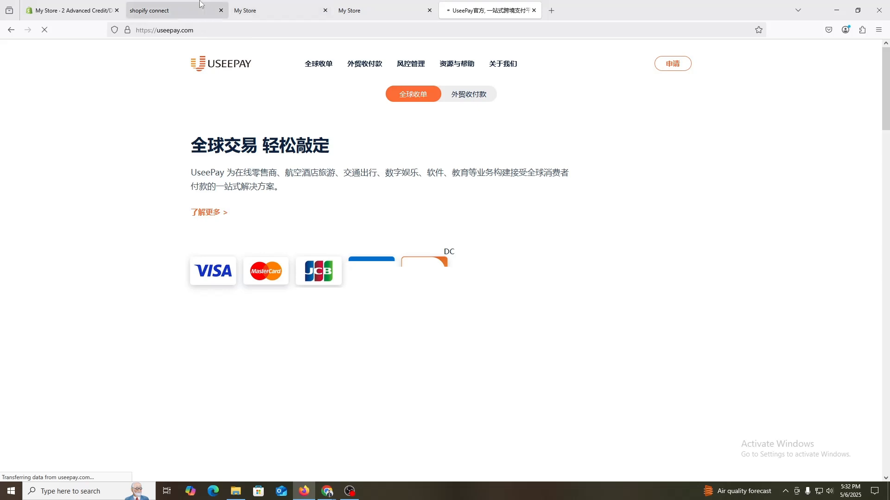
left_click(176, 10)
left_click(348, 212)
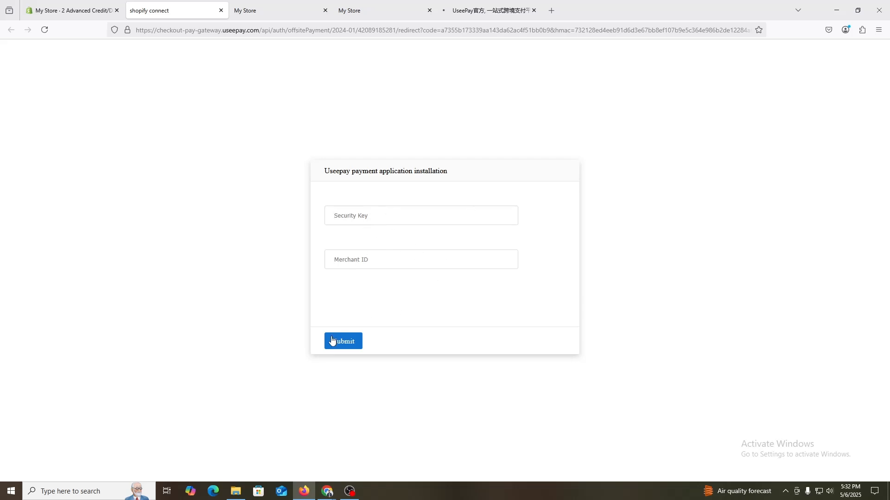
Step: Return to the store's payment settings and open the list of third-party payment providers
left_click(66, 6)
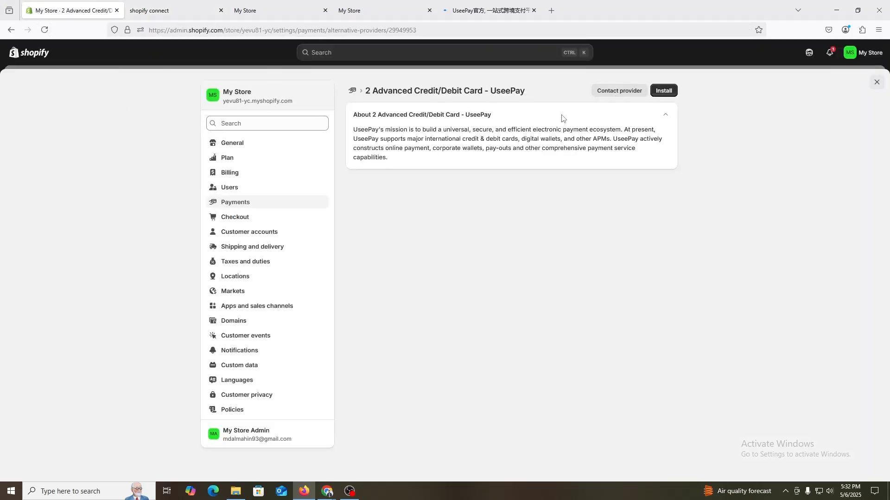
left_click(188, 56)
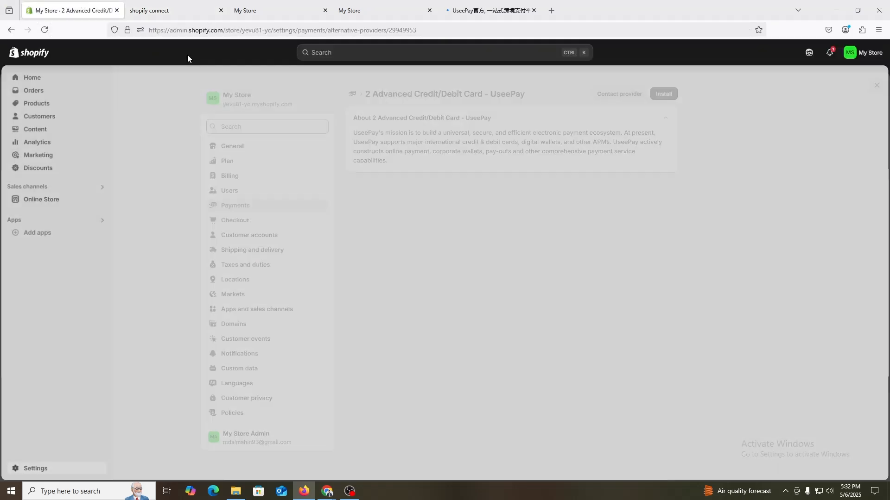
left_click(24, 470)
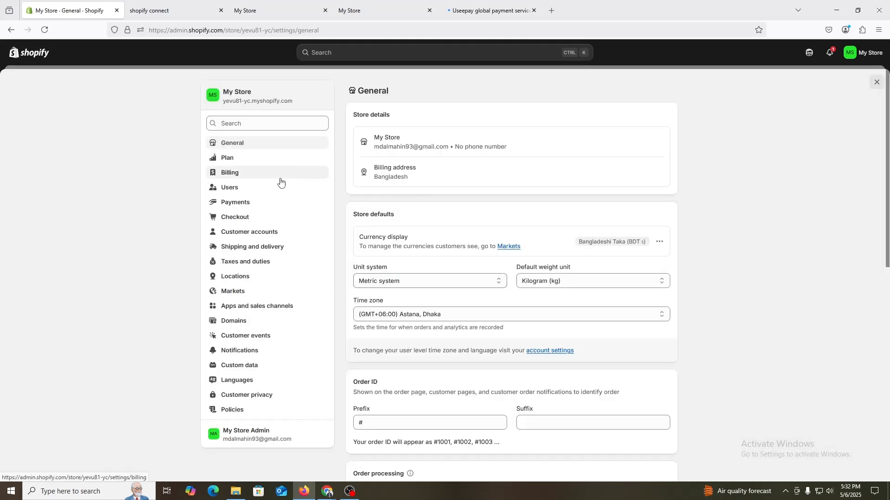
left_click(257, 204)
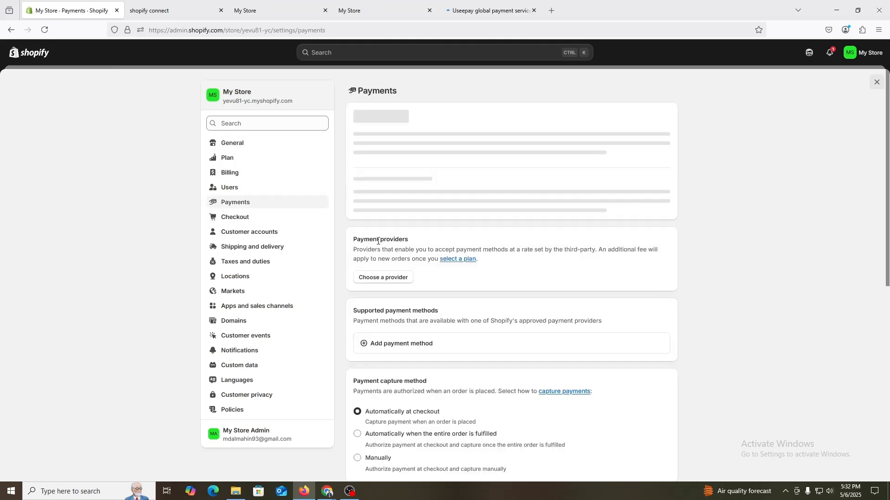
left_click(402, 153)
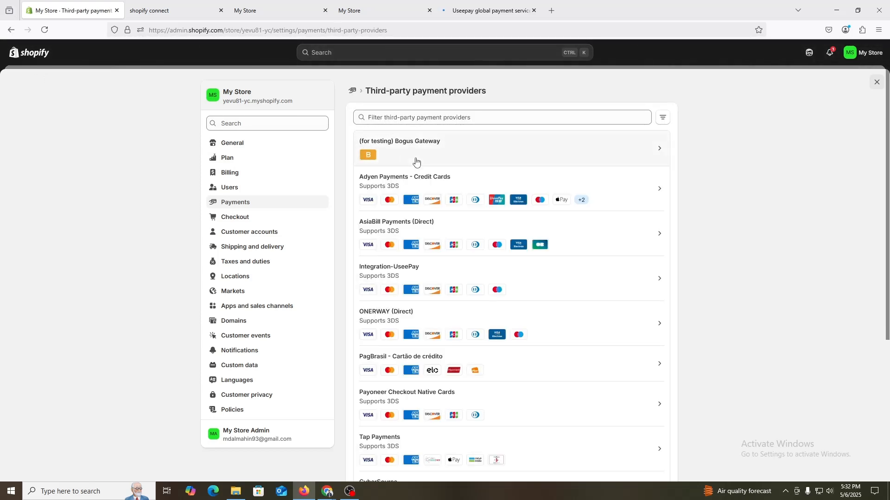
Step: Choose Stripe from the third-party providers and activate its email address field, closing the UseePay installation tab
scroll(458, 308, "down", 3)
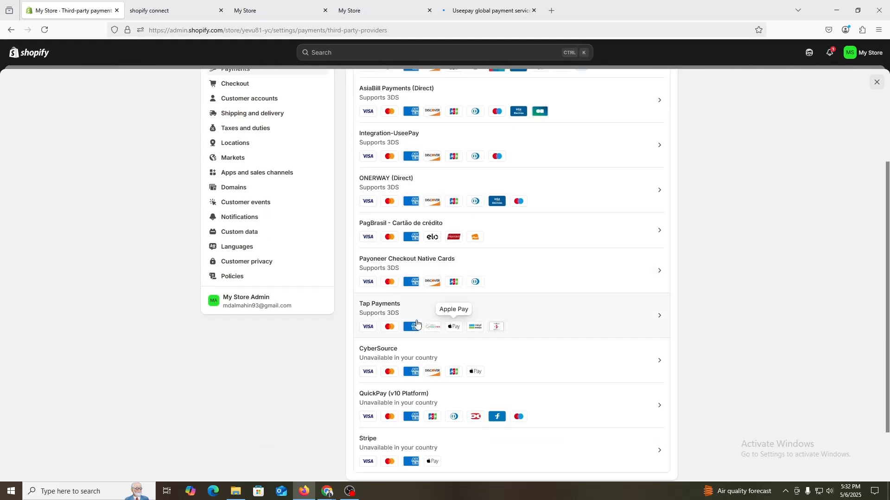
scroll(465, 341, "down", 1)
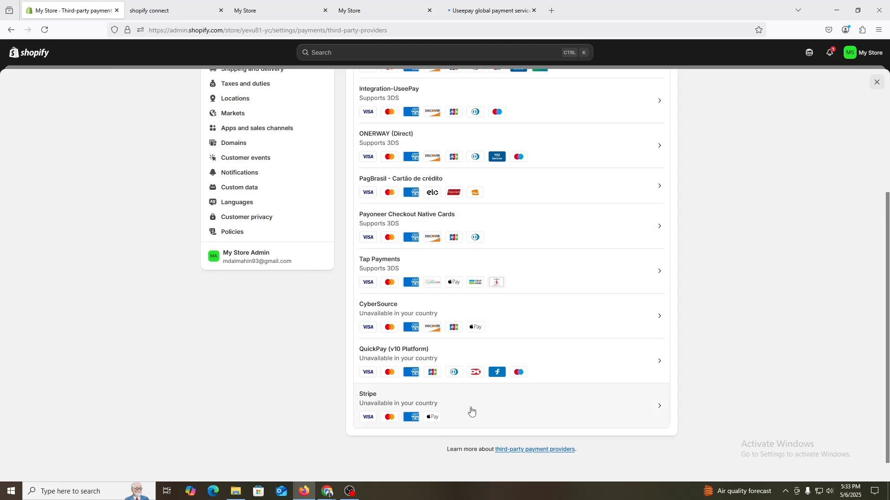
left_click(511, 411)
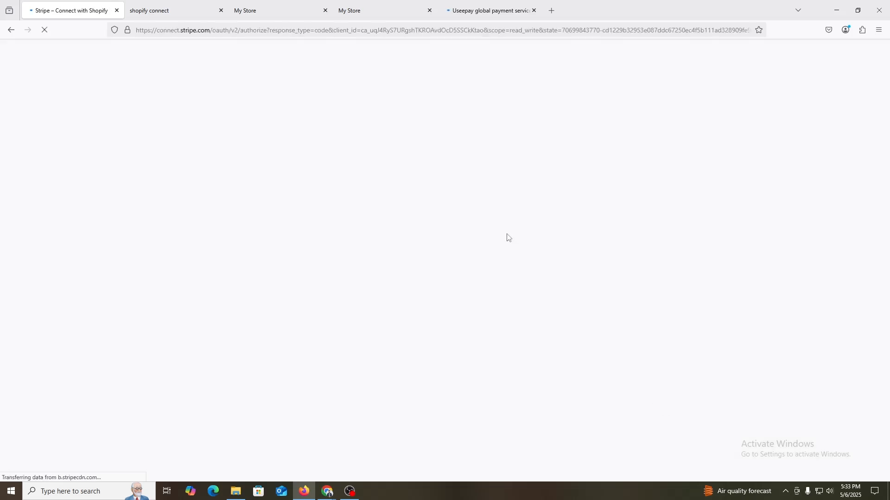
left_click(220, 10)
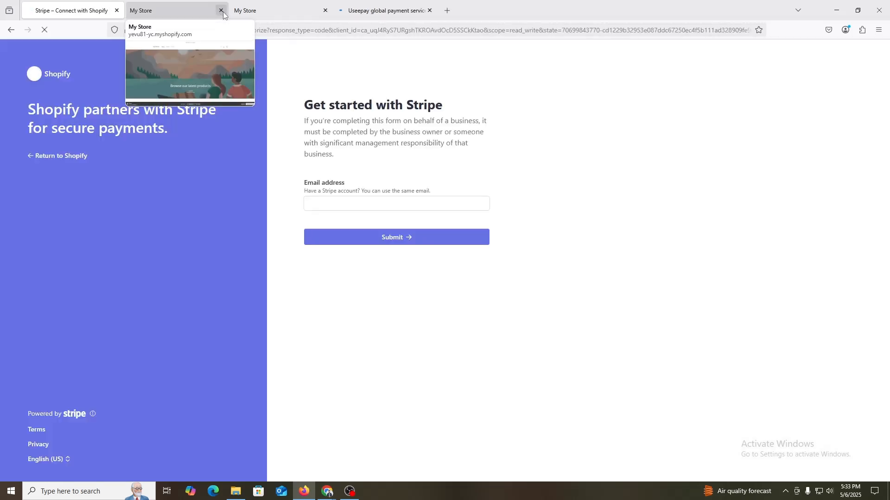
left_click(362, 203)
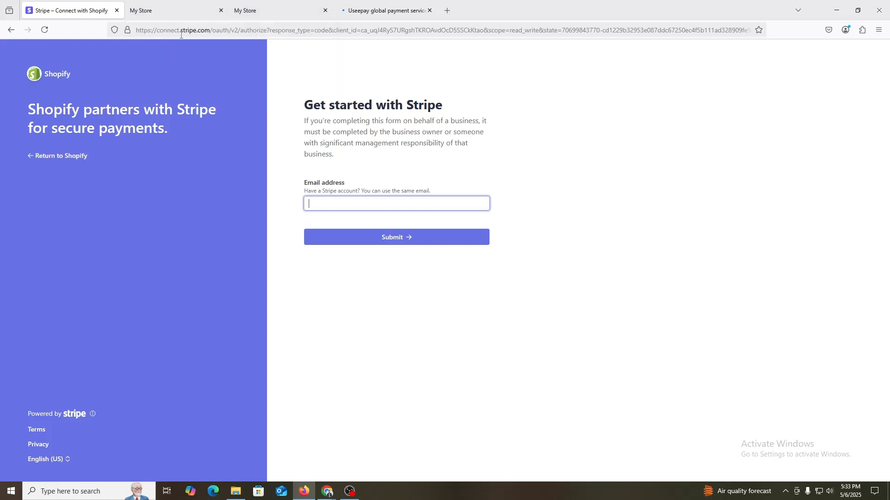
Step: Open stripe.com in a new tab using the domain from the connection page's address, and close the UseePay website tab
left_click_drag(181, 31, 212, 29)
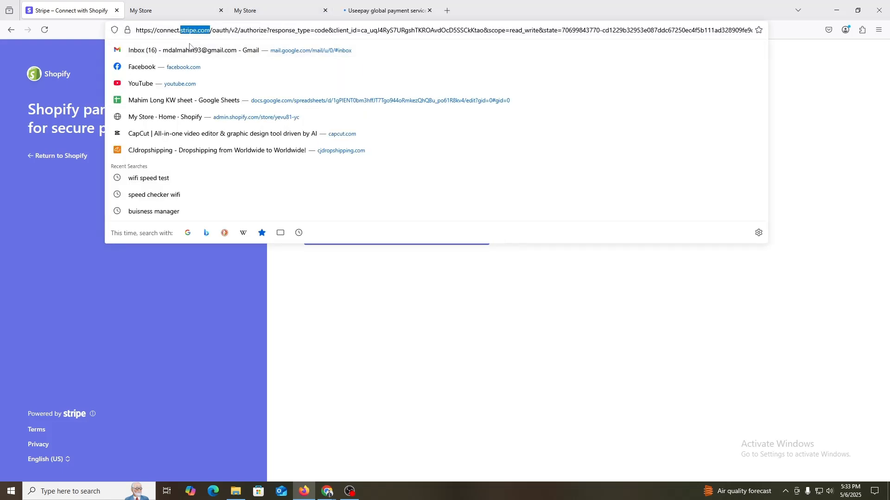
key("ctrl+c")
left_click(448, 11)
key("ctrl+v")
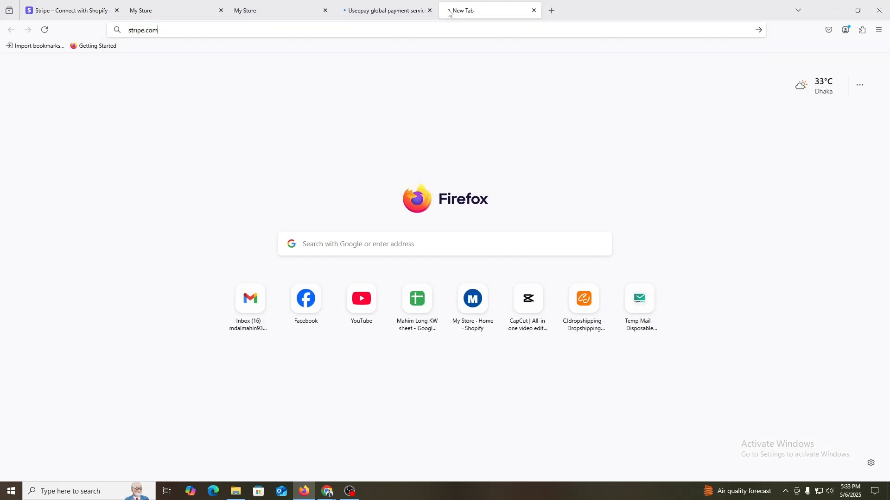
key("Return")
left_click(430, 11)
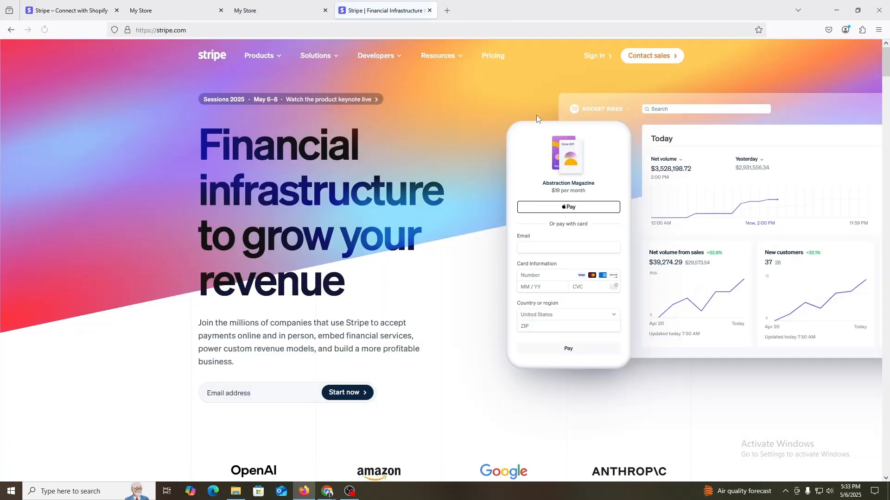
Step: Sign in to Stripe with the existing Google account and approve sharing its details
left_click(604, 58)
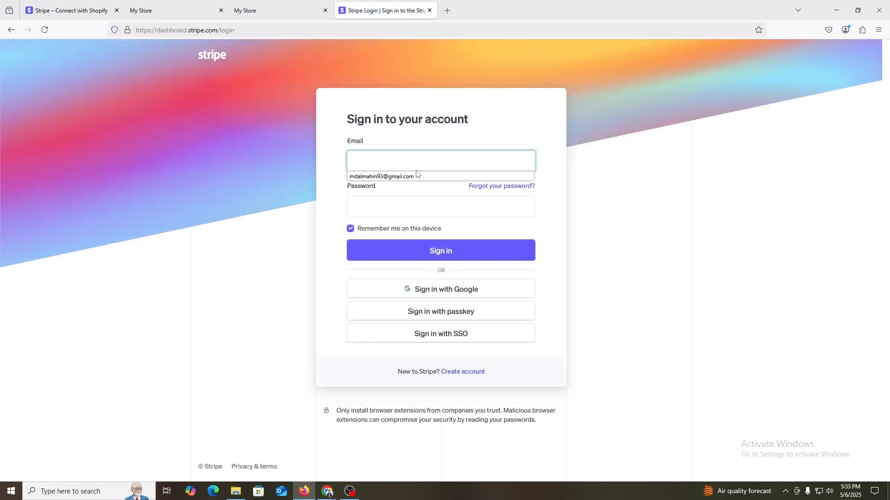
left_click(453, 294)
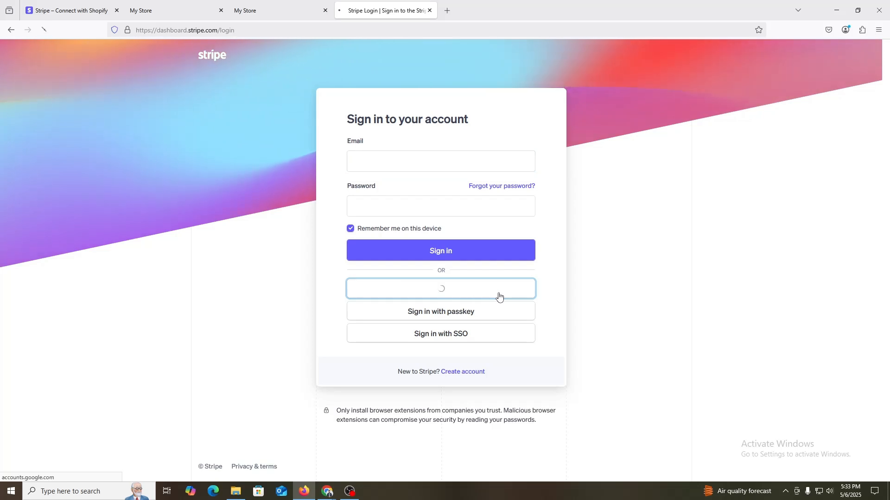
left_click(520, 230)
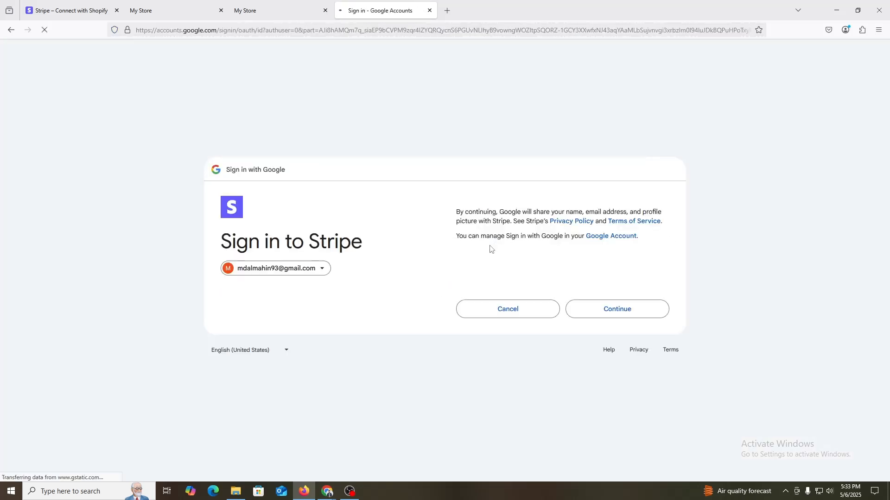
left_click(617, 310)
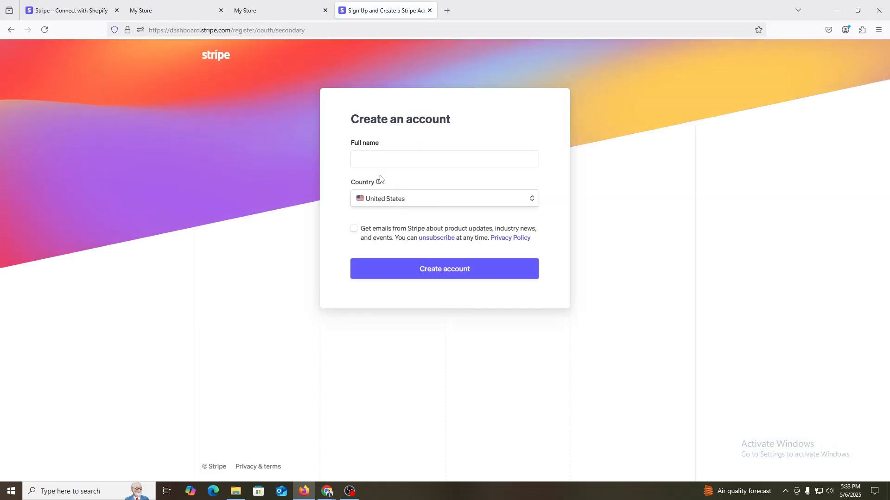
Step: Create the Stripe account with the holder's full name and product update emails selected, skipping the business welcome questions
left_click(423, 161)
left_click_drag(376, 122, 449, 121)
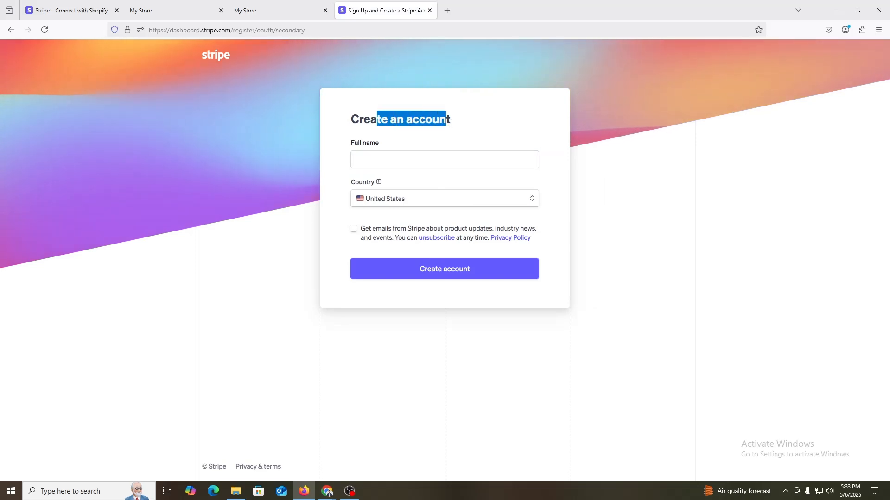
left_click(428, 126)
left_click(405, 159)
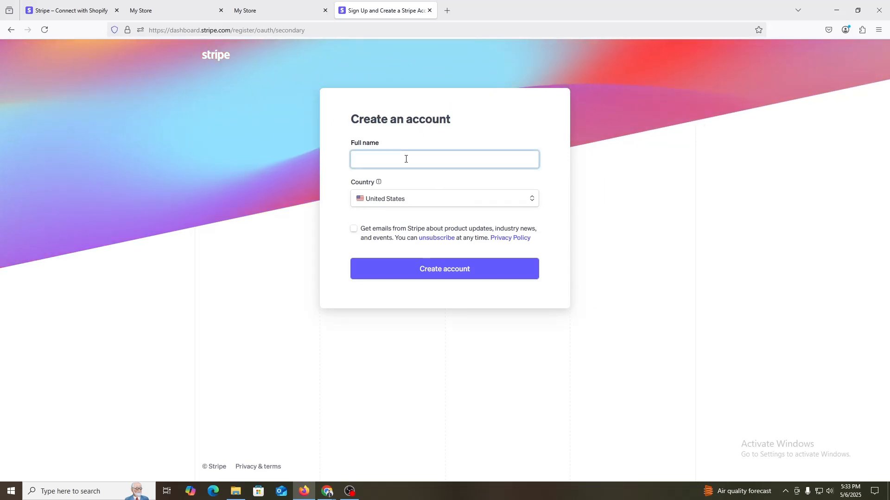
type("Mahin")
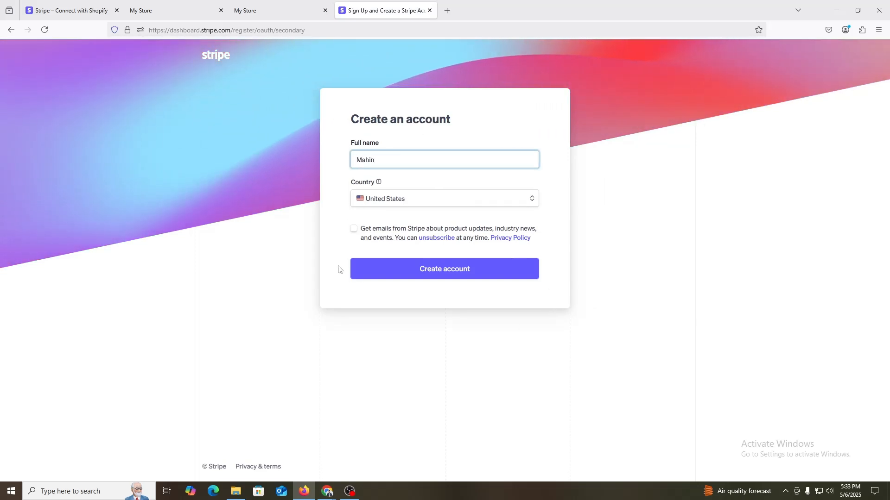
left_click(355, 231)
left_click(412, 270)
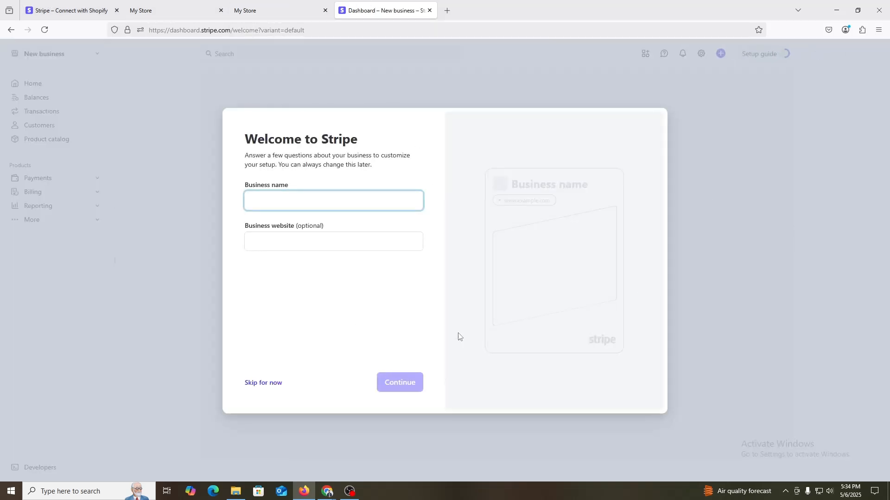
left_click(257, 388)
left_click(271, 388)
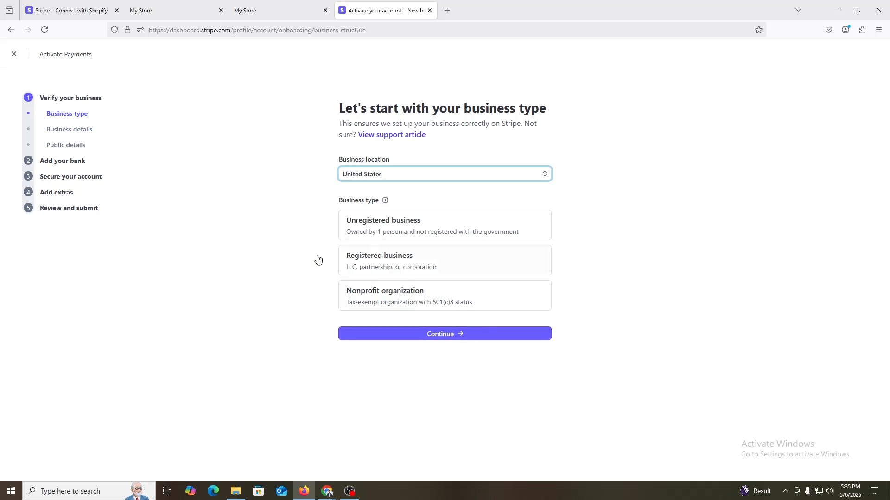
Step: Return to the Stripe connection page for Shopify and activate the email address field
left_click(83, 3)
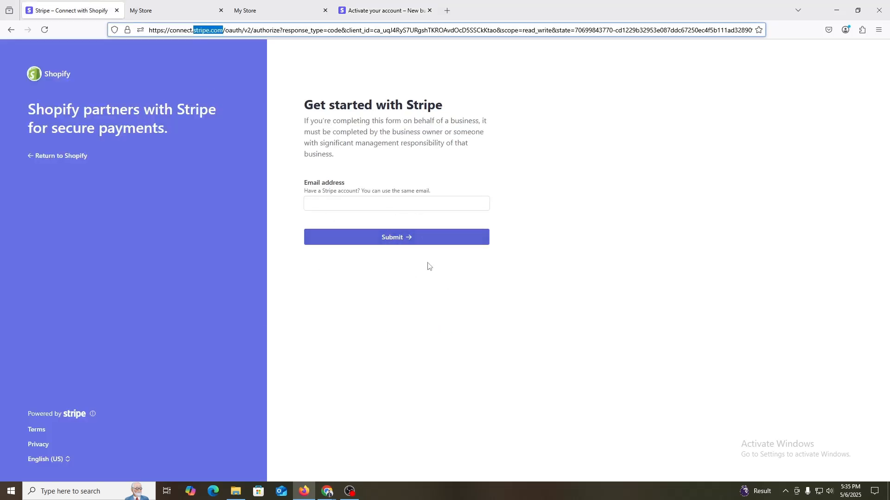
left_click(395, 198)
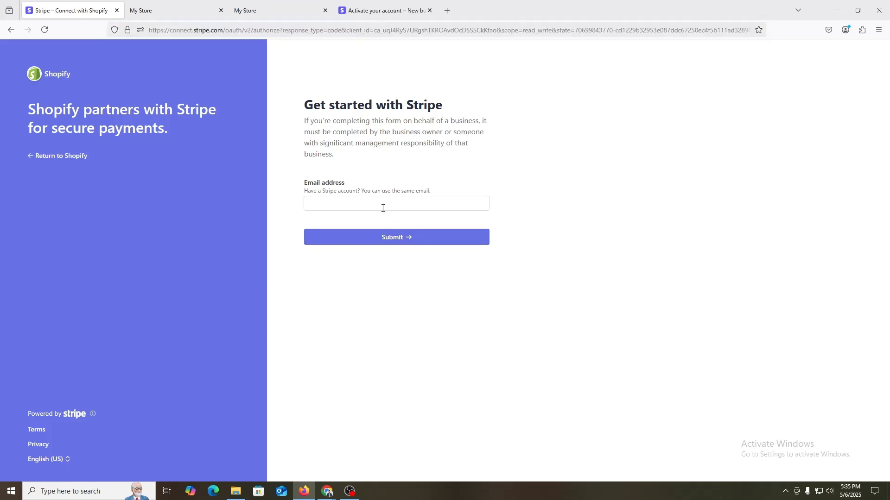
left_click(383, 208)
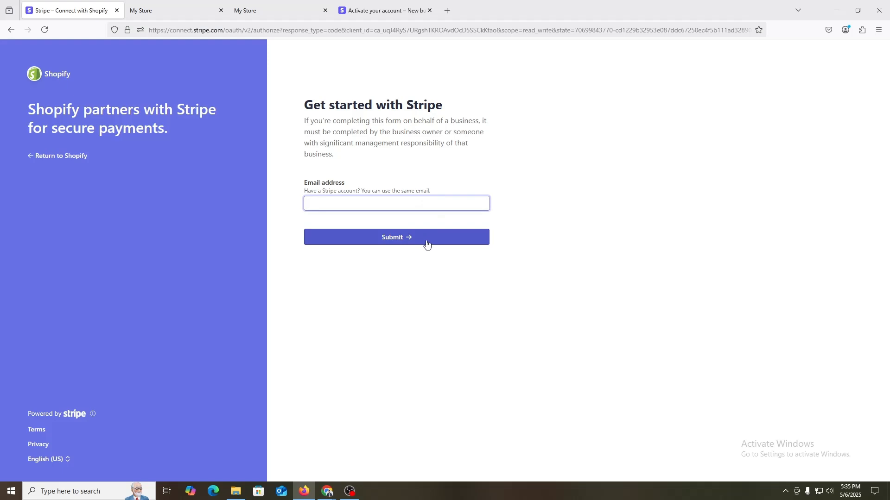
Step: Return to the third-party payment providers, install Adyen Payments - Credit Cards, and start linking a live Adyen account
left_click(10, 31)
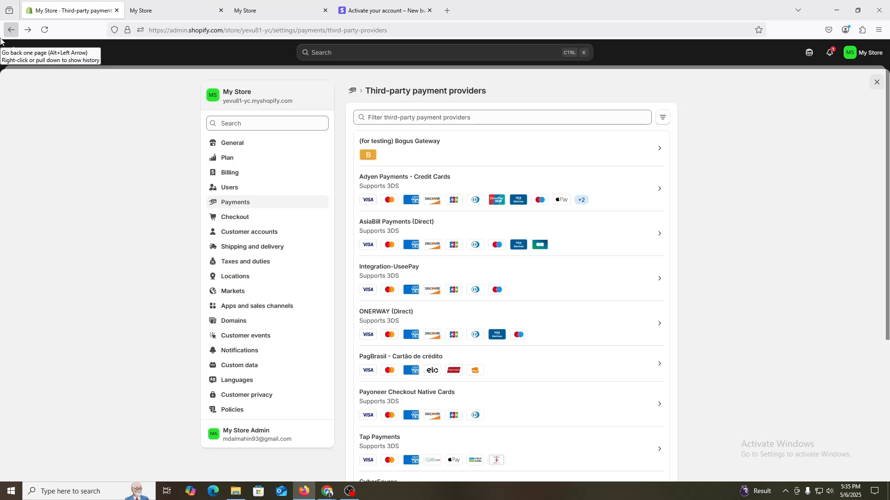
left_click(420, 184)
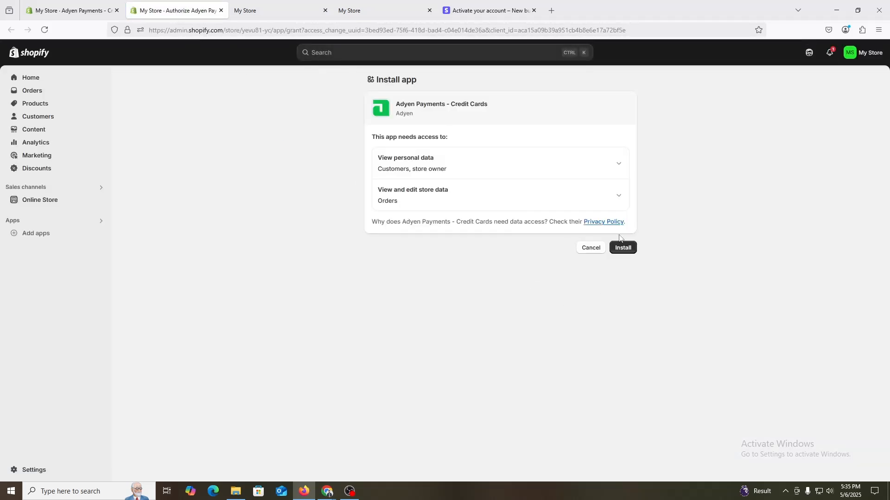
left_click(626, 251)
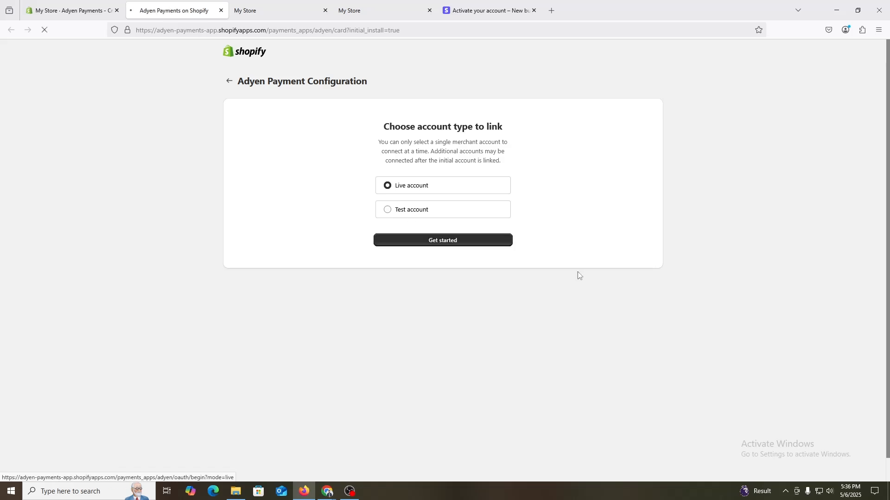
left_click(449, 247)
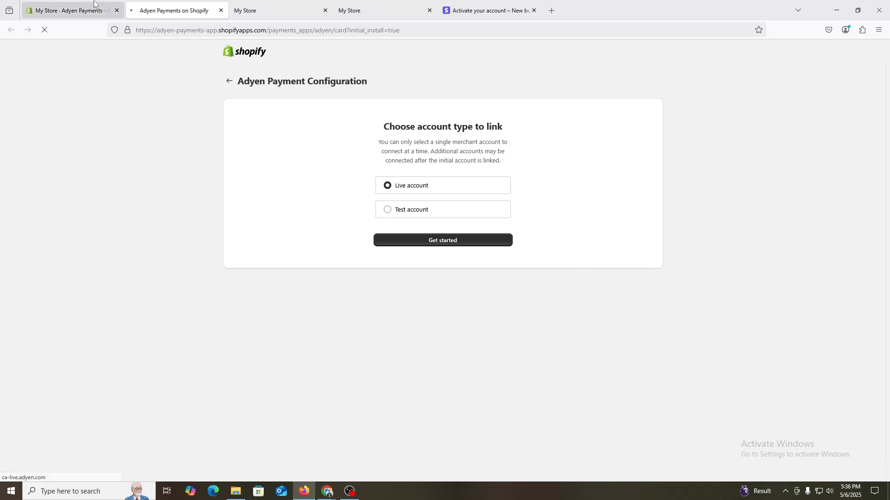
Step: Open the store's payment settings in the Shopify tab, and check the Adyen login page before returning to them
left_click(70, 10)
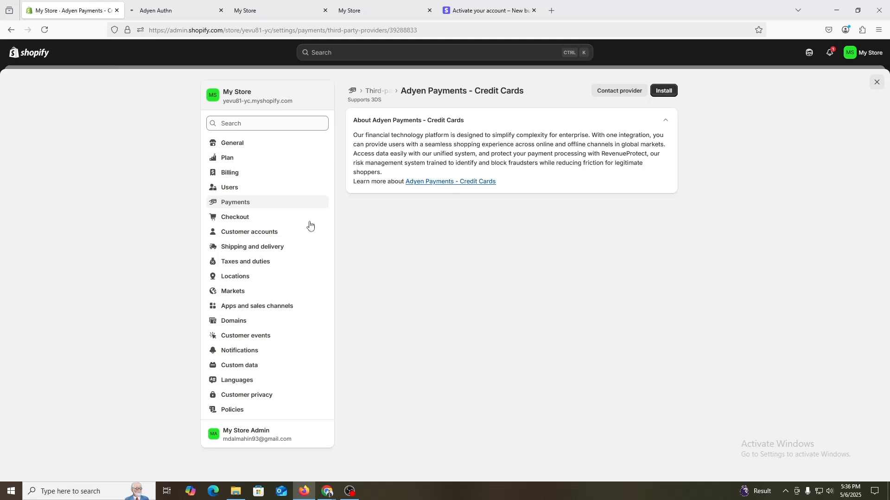
left_click(244, 203)
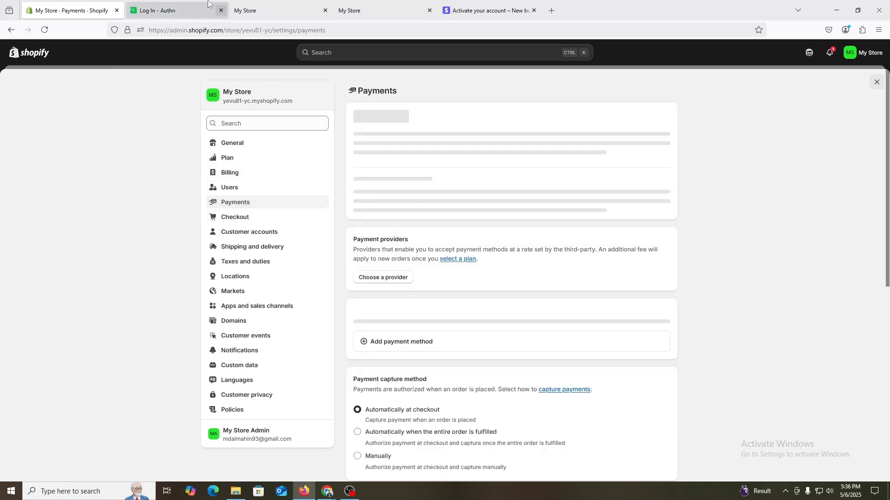
left_click(197, 3)
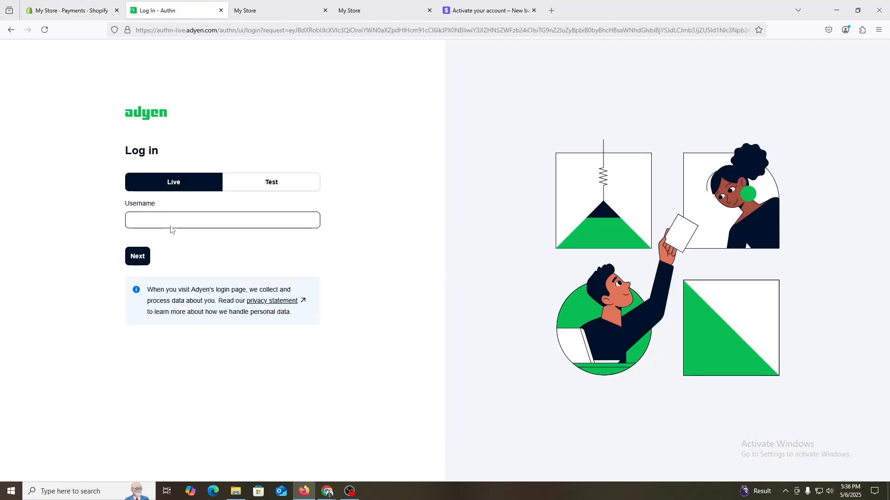
left_click(48, 3)
Step: Start adding a payment method, search for "bitco" by payment method, and select Bitcoin to list its providers
left_click(424, 223)
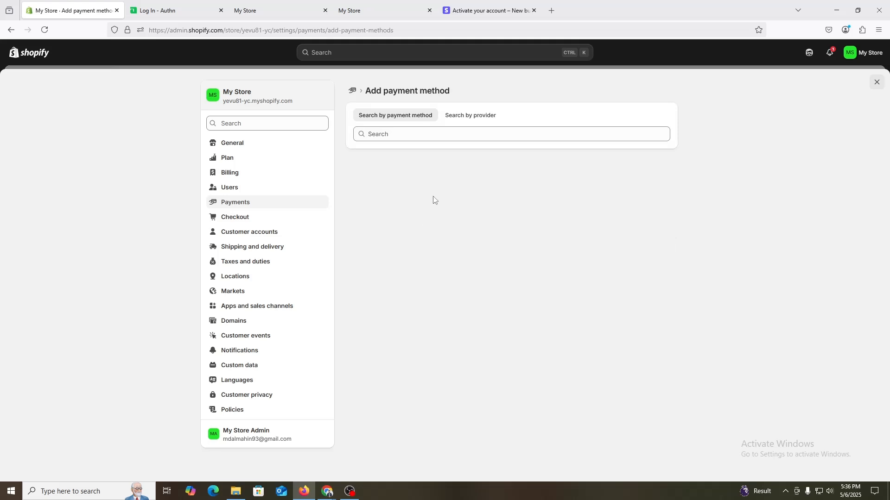
left_click(415, 138)
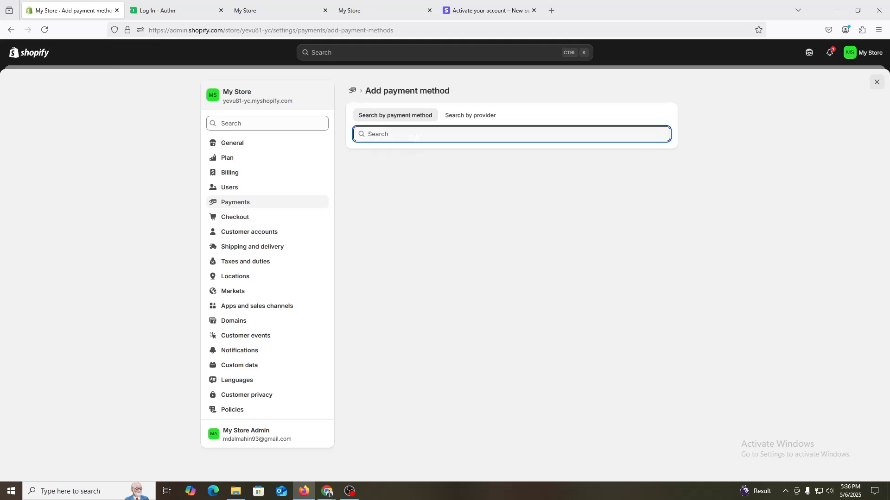
type("bitco")
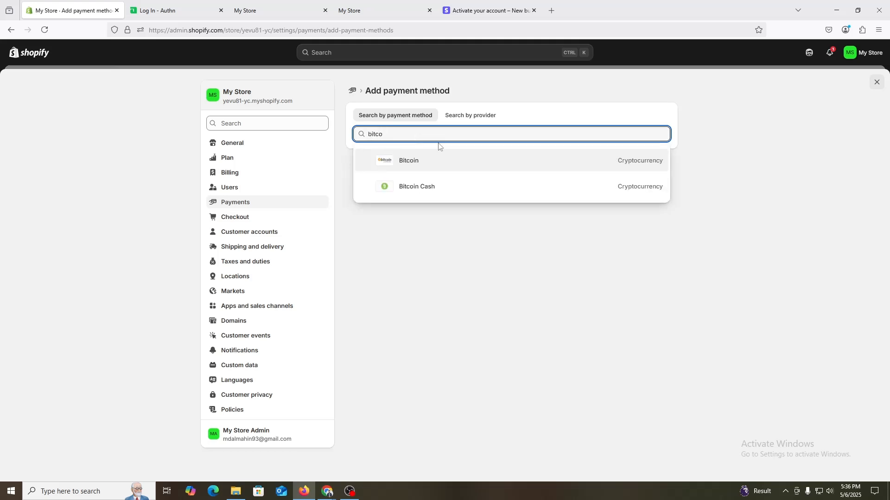
left_click(417, 162)
left_click(777, 282)
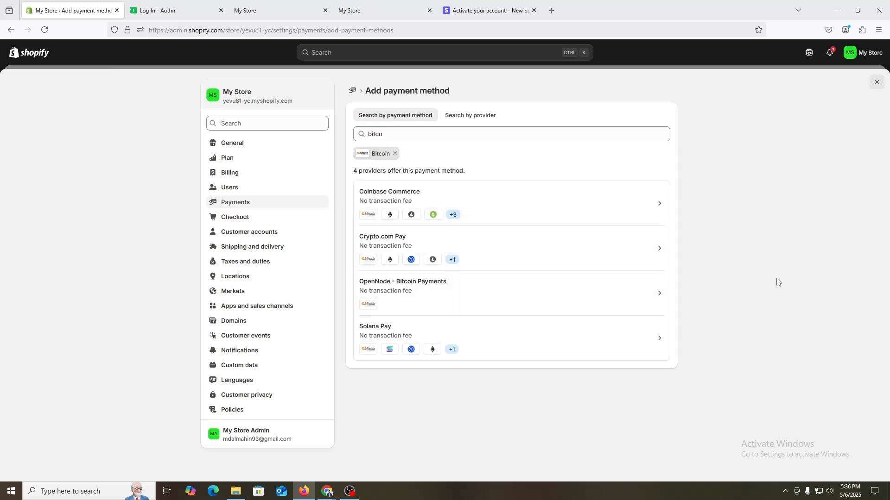